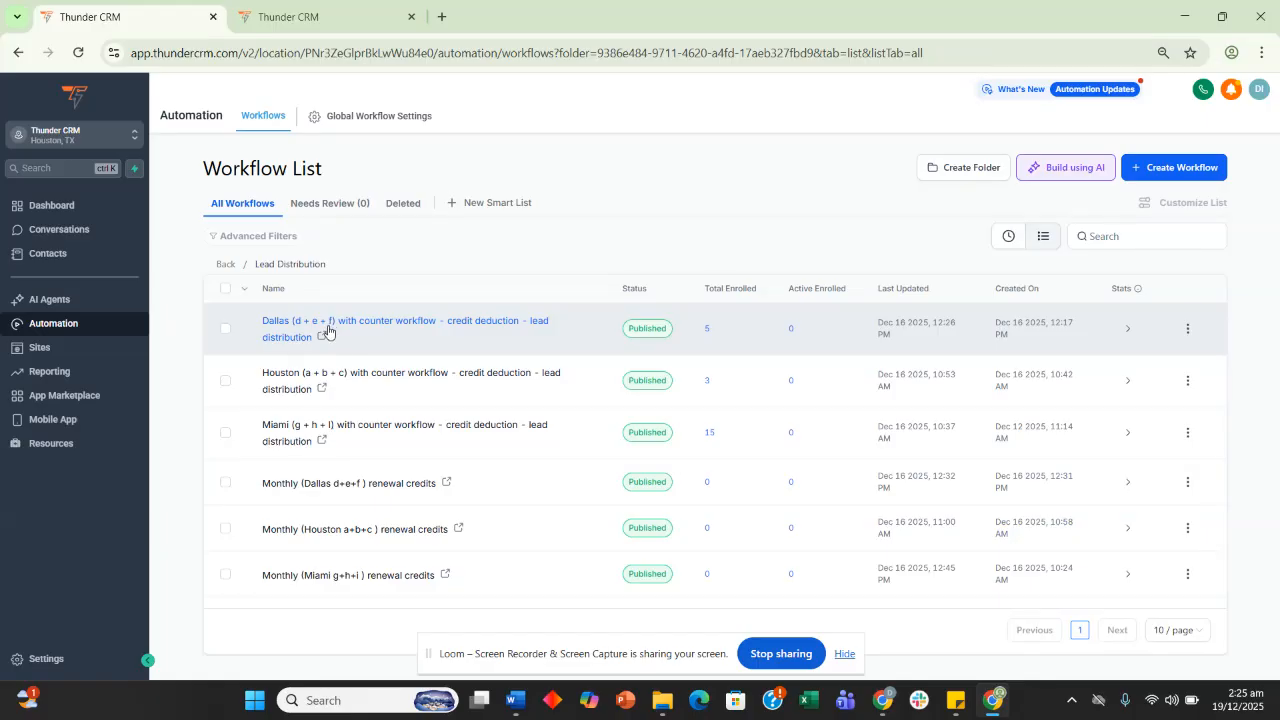
Switch to the Custom Values settings page listing the counter and remaining-credit values
{"action": "left_click", "coordinate": [346, 16]}
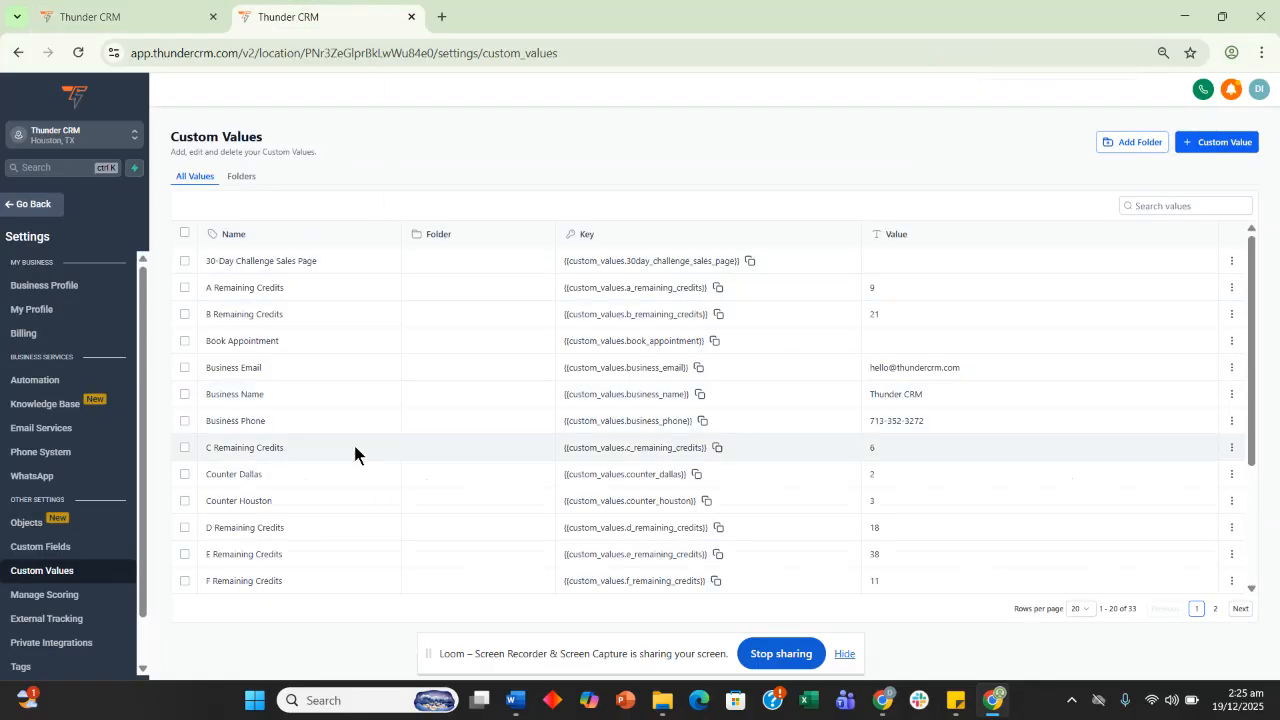
Scroll the custom values and mark the Counter Dallas row, which holds 2
{"action": "scroll", "coordinate": [355, 455], "scroll_direction": "down", "scroll_amount": 2}
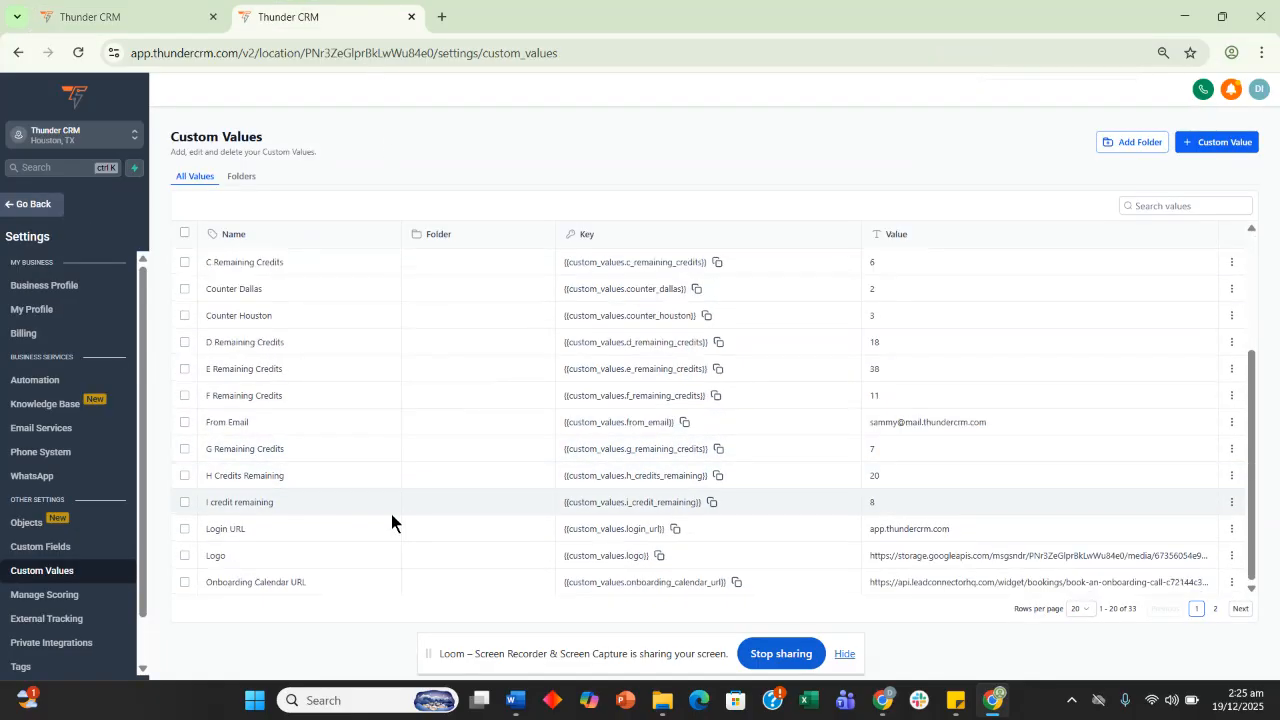
{"action": "scroll", "coordinate": [356, 569], "scroll_direction": "up", "scroll_amount": 1}
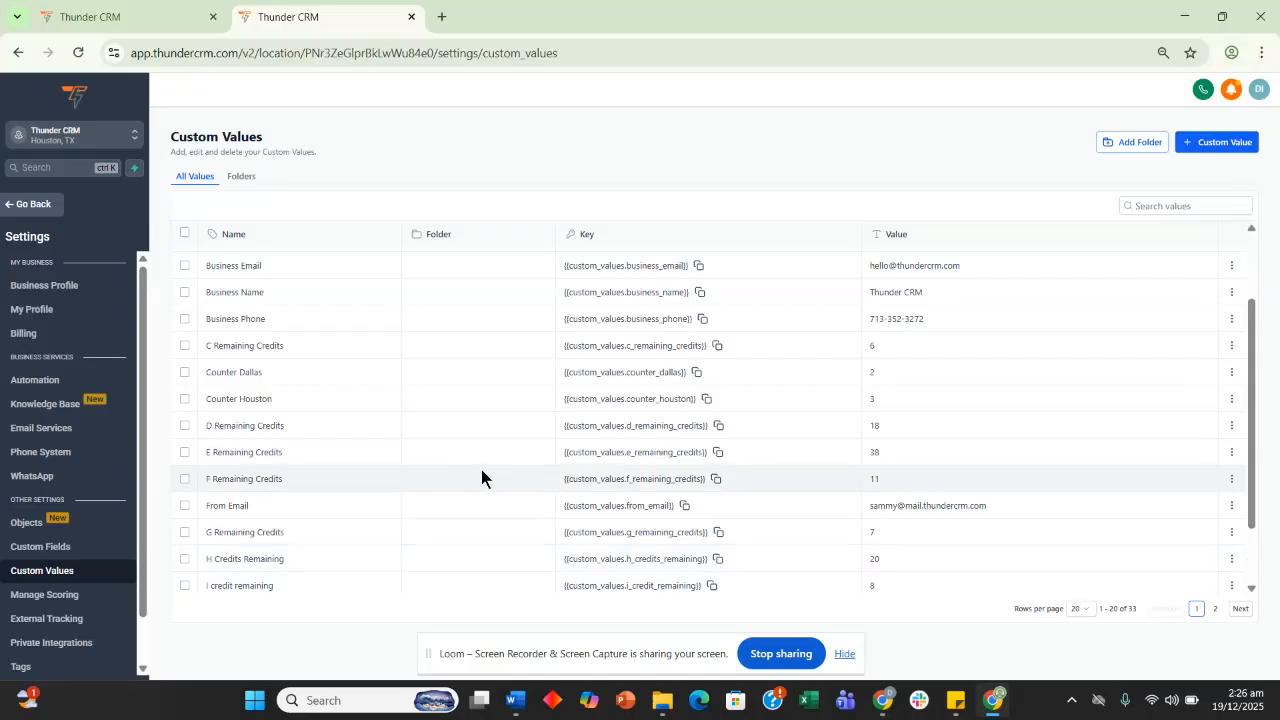
{"action": "scroll", "coordinate": [481, 469], "scroll_direction": "down", "scroll_amount": 1}
{"action": "scroll", "coordinate": [481, 469], "scroll_direction": "up", "scroll_amount": 3}
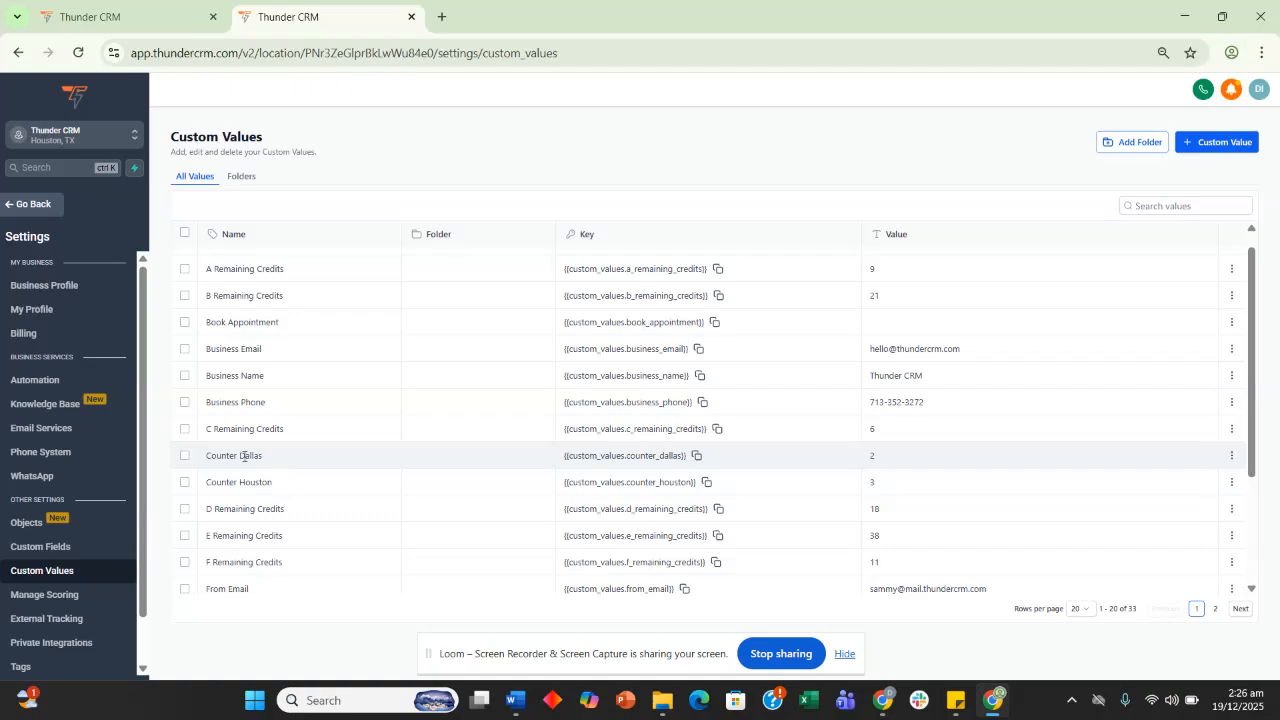
{"action": "left_click", "coordinate": [184, 456]}
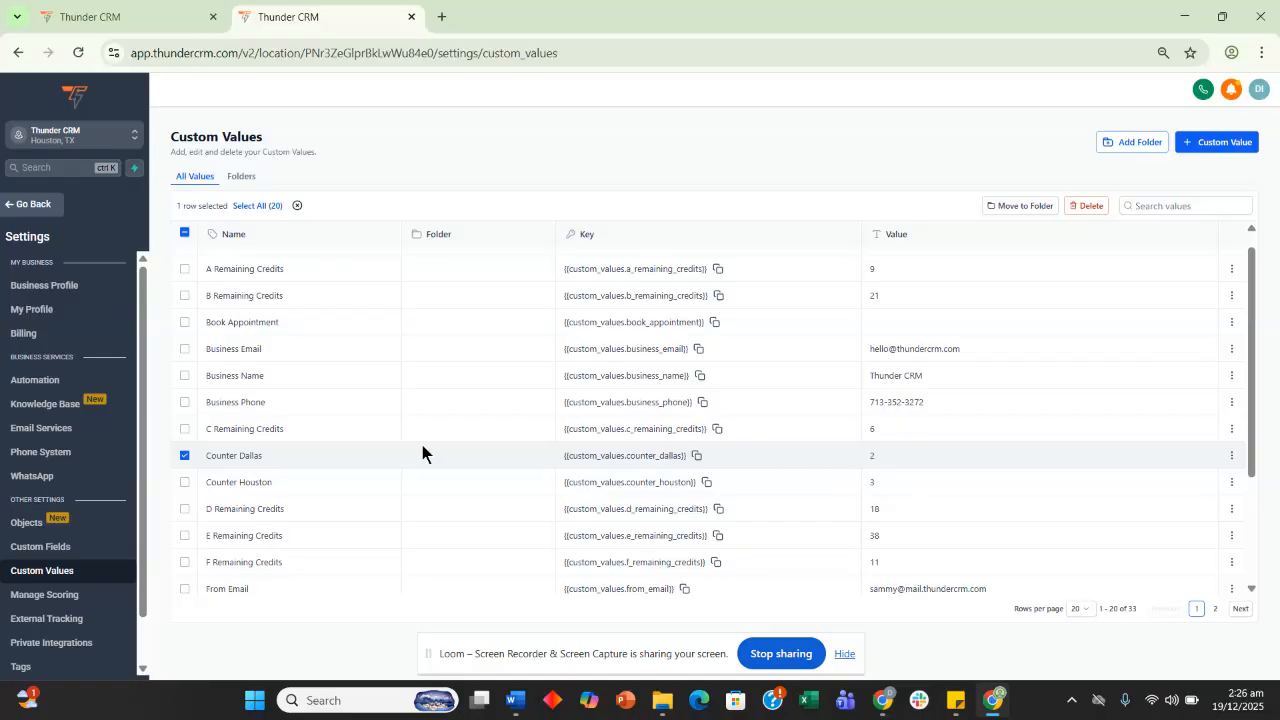
Recheck the custom values, then return to the Lead Distribution workflow list
{"action": "left_click", "coordinate": [128, 14]}
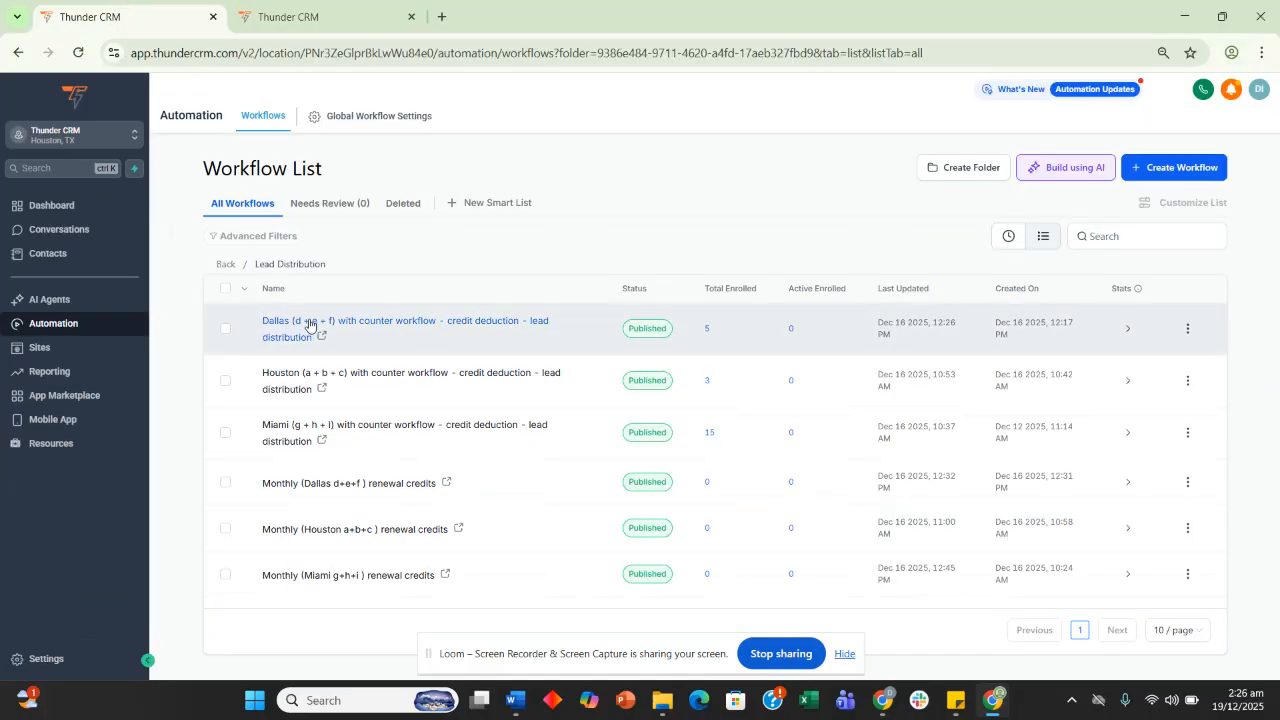
{"action": "left_click", "coordinate": [290, 14]}
{"action": "scroll", "coordinate": [291, 434], "scroll_direction": "up", "scroll_amount": 1}
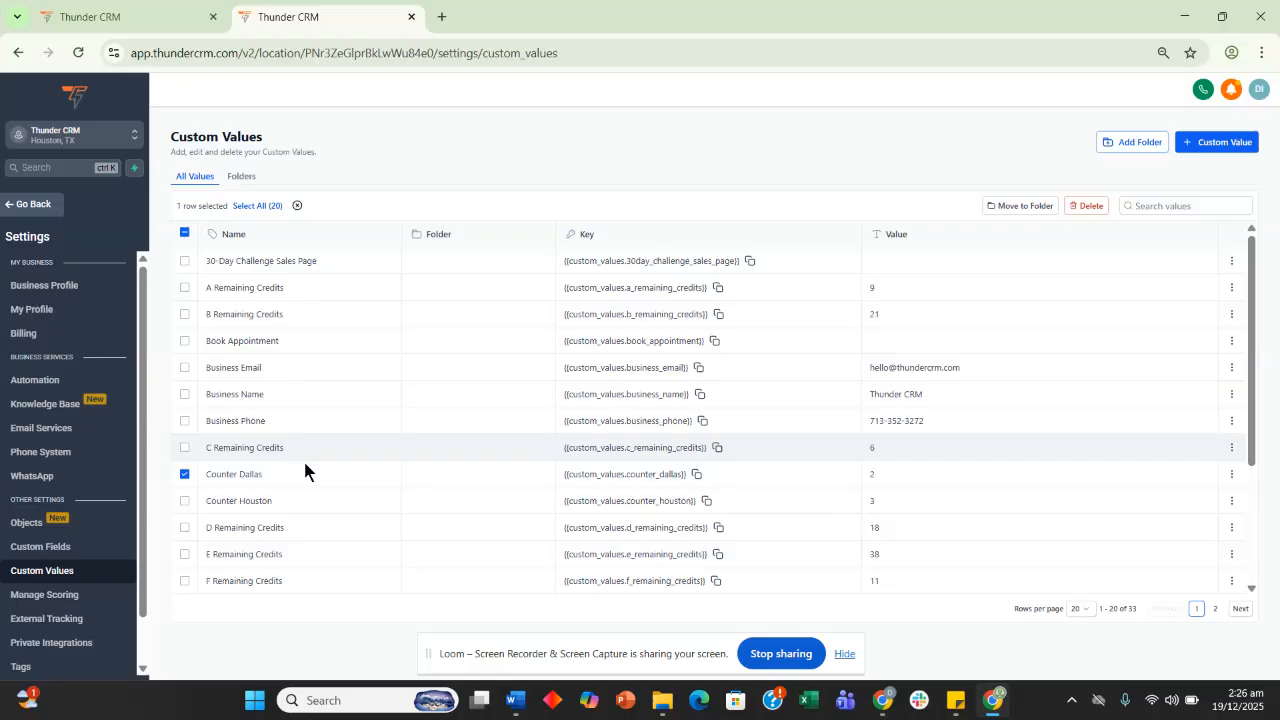
{"action": "scroll", "coordinate": [271, 525], "scroll_direction": "down", "scroll_amount": 1}
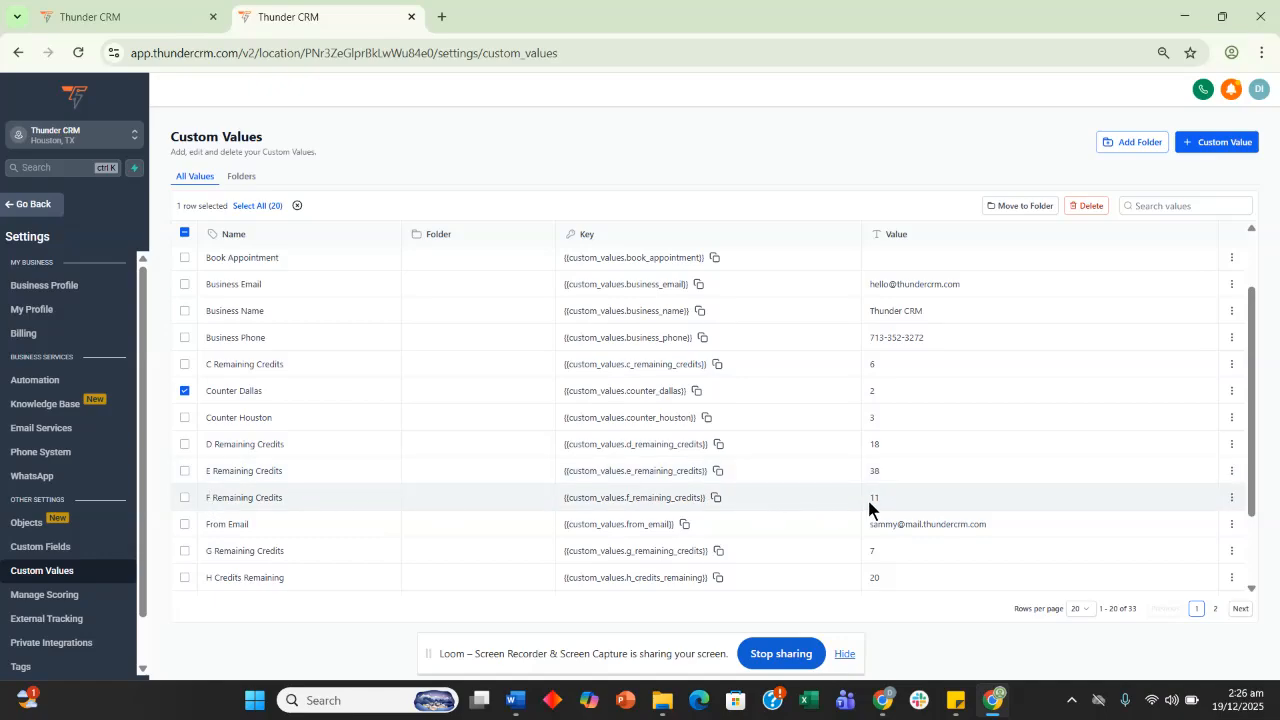
{"action": "left_click", "coordinate": [118, 18]}
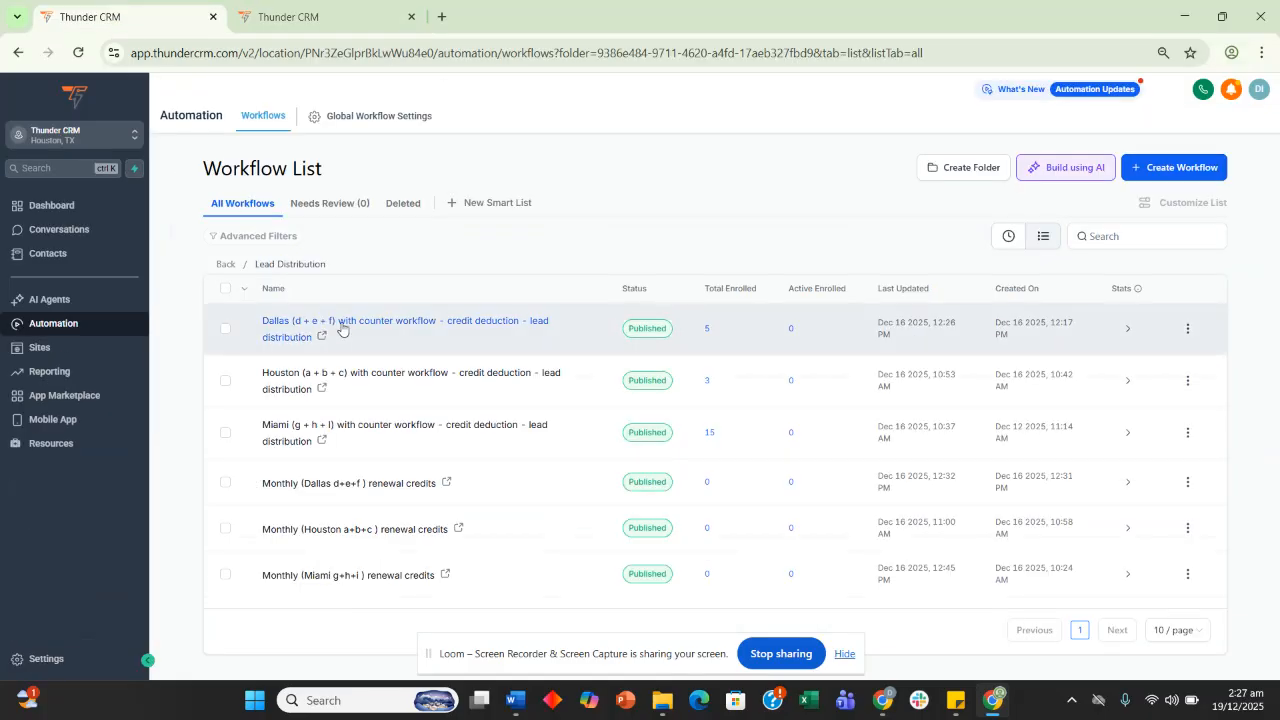
Open the Dallas (d + e + f) counter workflow in the builder
{"action": "left_click", "coordinate": [341, 324]}
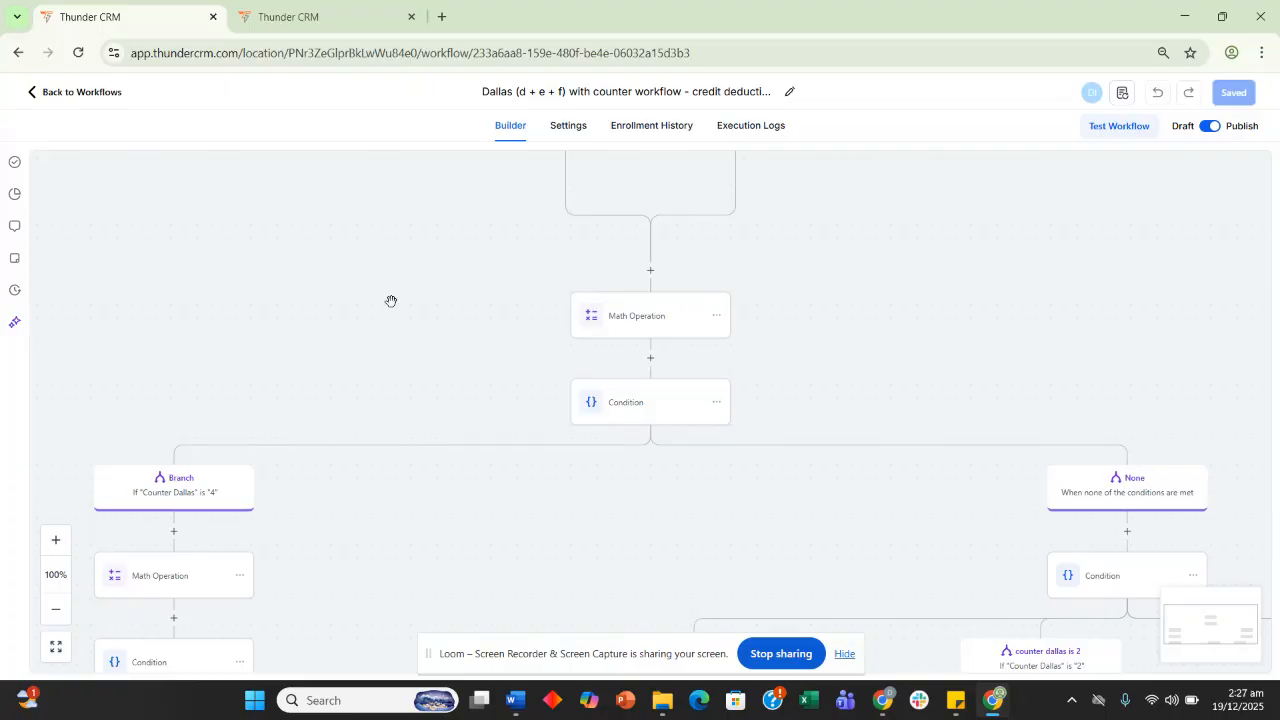
{"action": "left_click_drag", "start_coordinate": [454, 280], "coordinate": [413, 279]}
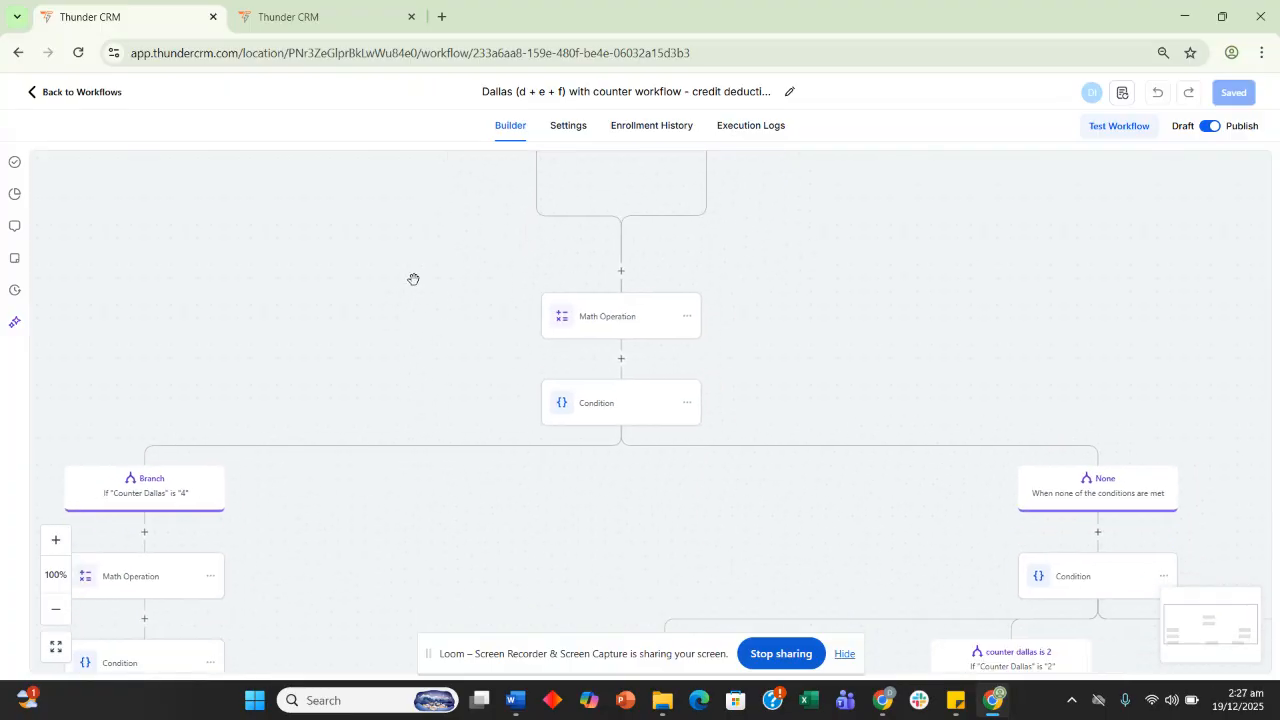
{"action": "scroll", "coordinate": [413, 279], "scroll_direction": "down", "scroll_amount": 1}
Re-save the Math Operation step that adds 1 to Counter Dallas
{"action": "left_click", "coordinate": [591, 274]}
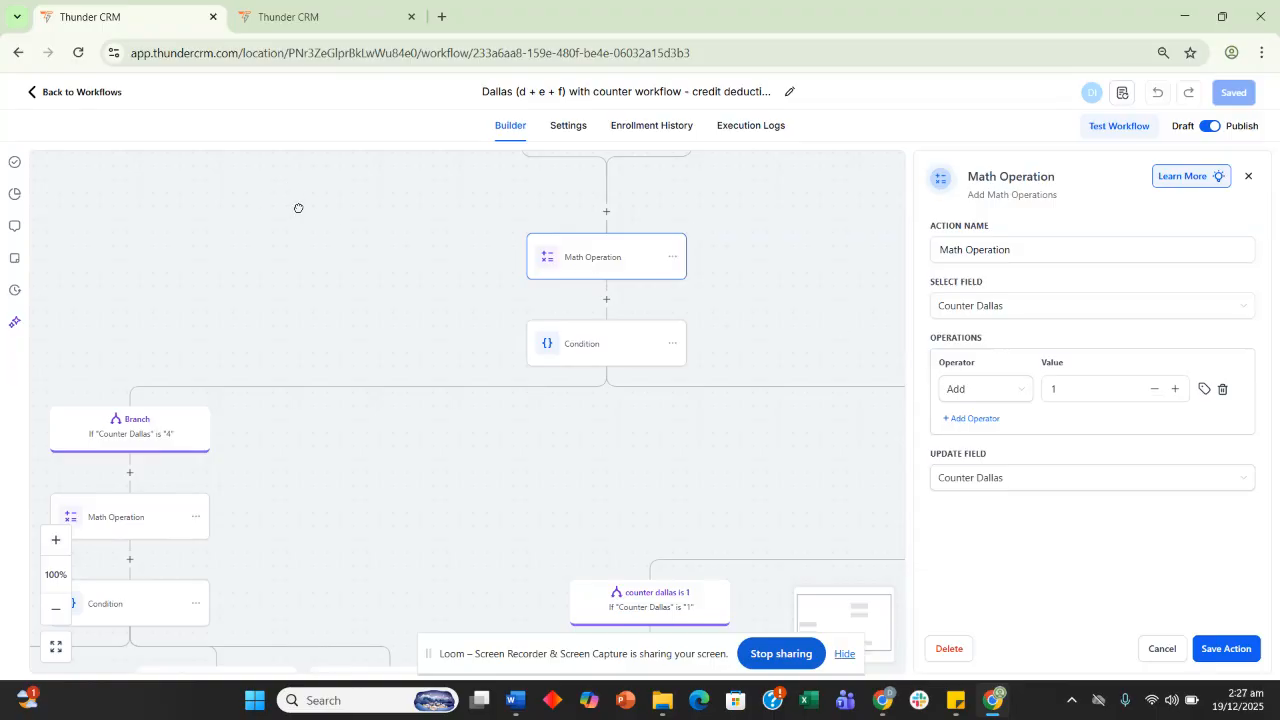
{"action": "left_click_drag", "start_coordinate": [297, 209], "coordinate": [305, 283]}
{"action": "left_click_drag", "start_coordinate": [449, 352], "coordinate": [417, 237]}
{"action": "scroll", "coordinate": [410, 230], "scroll_direction": "down", "scroll_amount": 1}
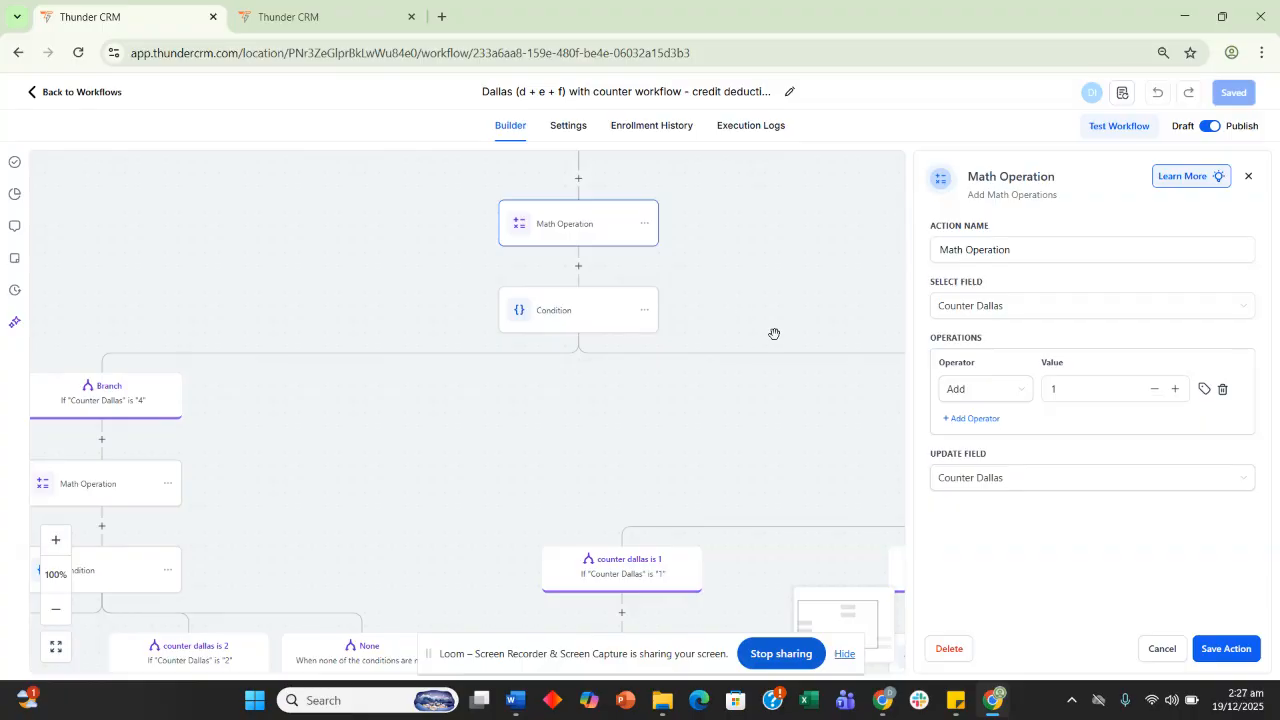
{"action": "left_click", "coordinate": [1250, 658]}
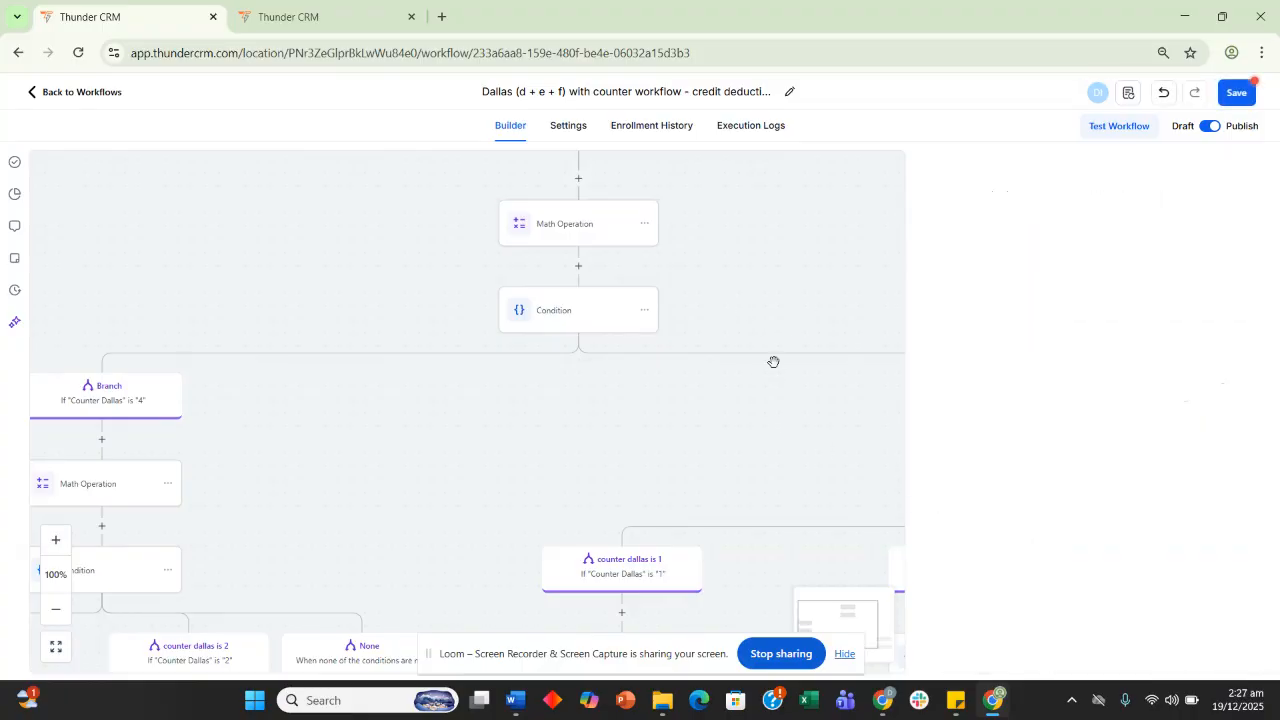
Pan the canvas to show the lower and right-hand counter branches
{"action": "scroll", "coordinate": [378, 246], "scroll_direction": "down", "scroll_amount": 2}
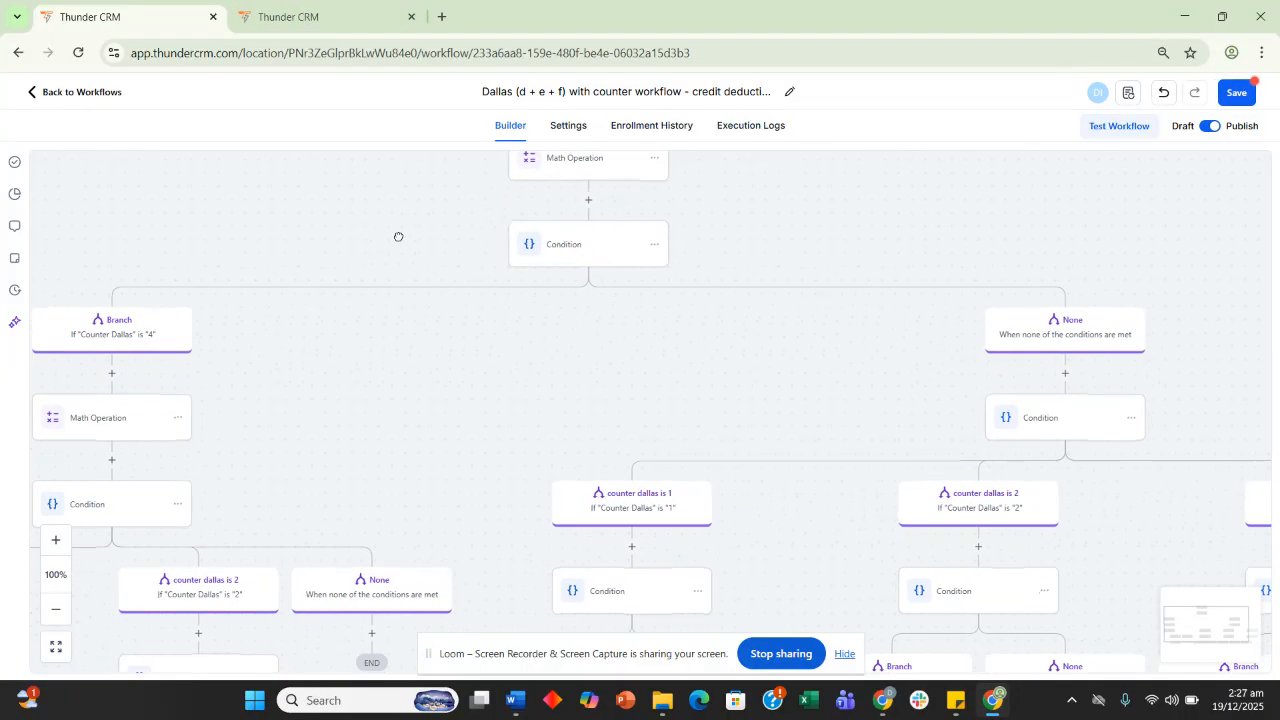
{"action": "left_click_drag", "start_coordinate": [382, 258], "coordinate": [418, 229]}
{"action": "scroll", "coordinate": [491, 205], "scroll_direction": "up", "scroll_amount": 2}
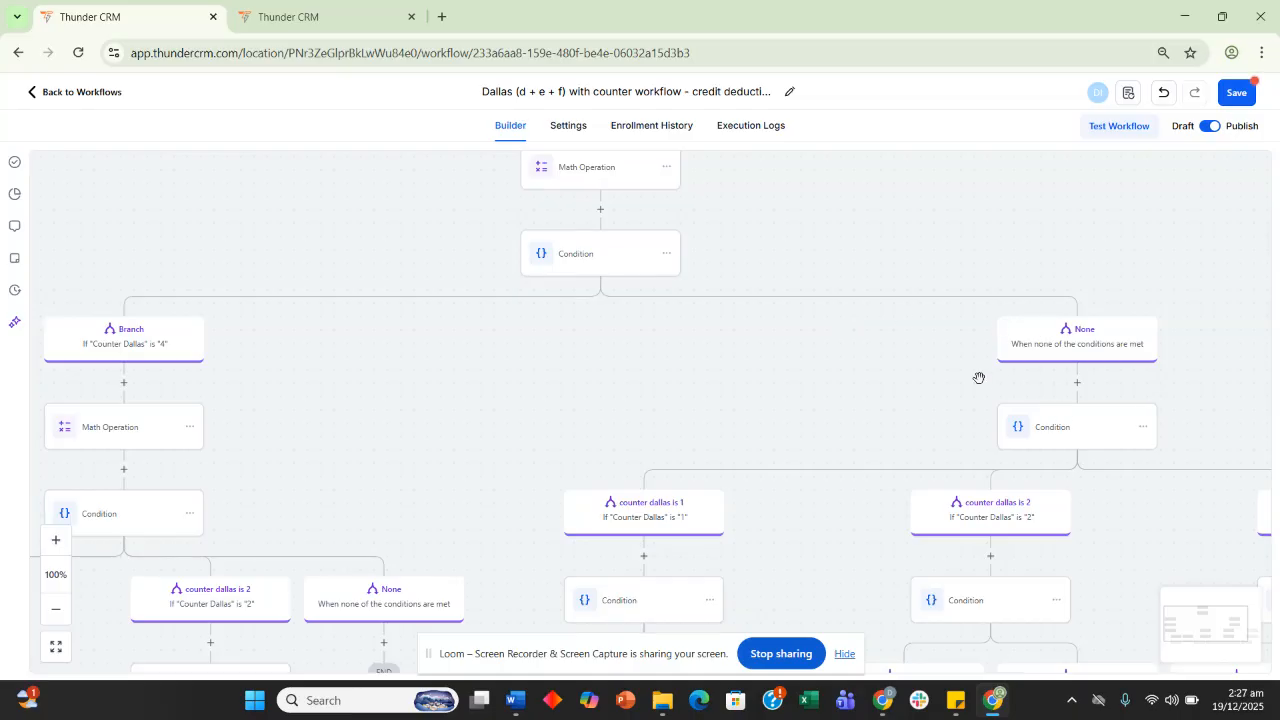
{"action": "left_click_drag", "start_coordinate": [945, 370], "coordinate": [547, 265]}
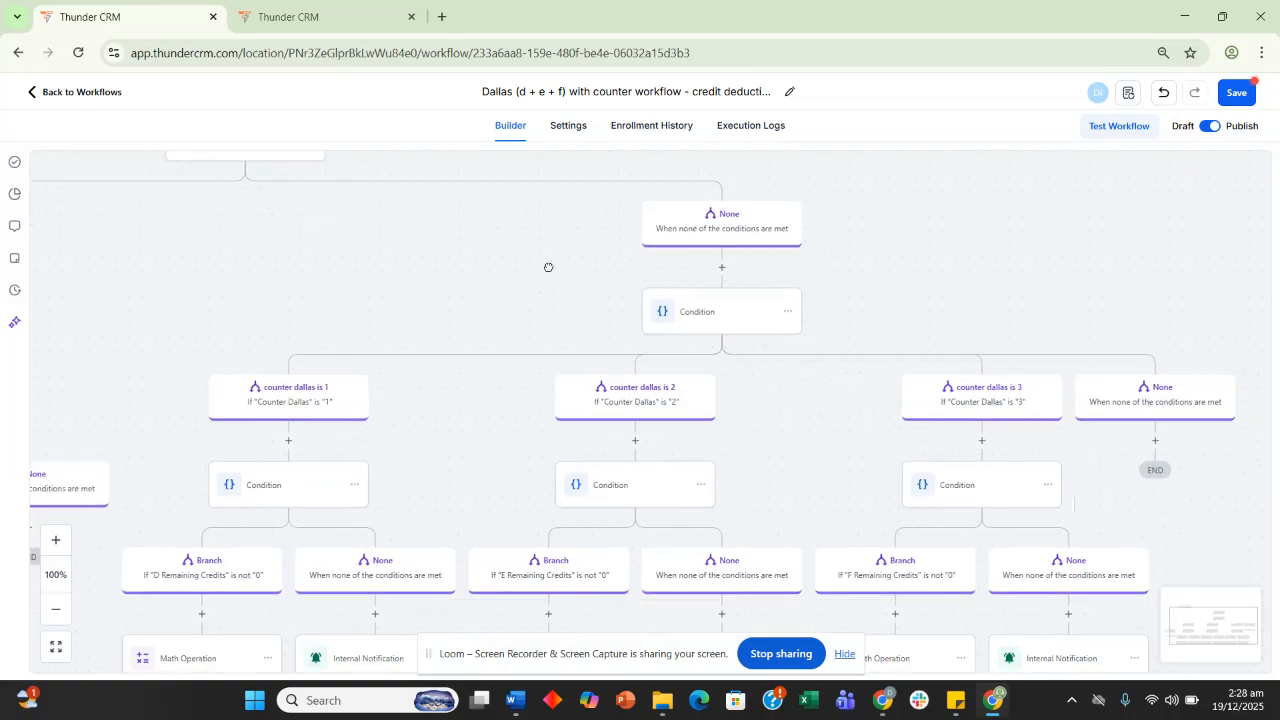
Review the Counter Dallas branch conditions, including the 'counter dallas is 3' rule
{"action": "left_click", "coordinate": [265, 401]}
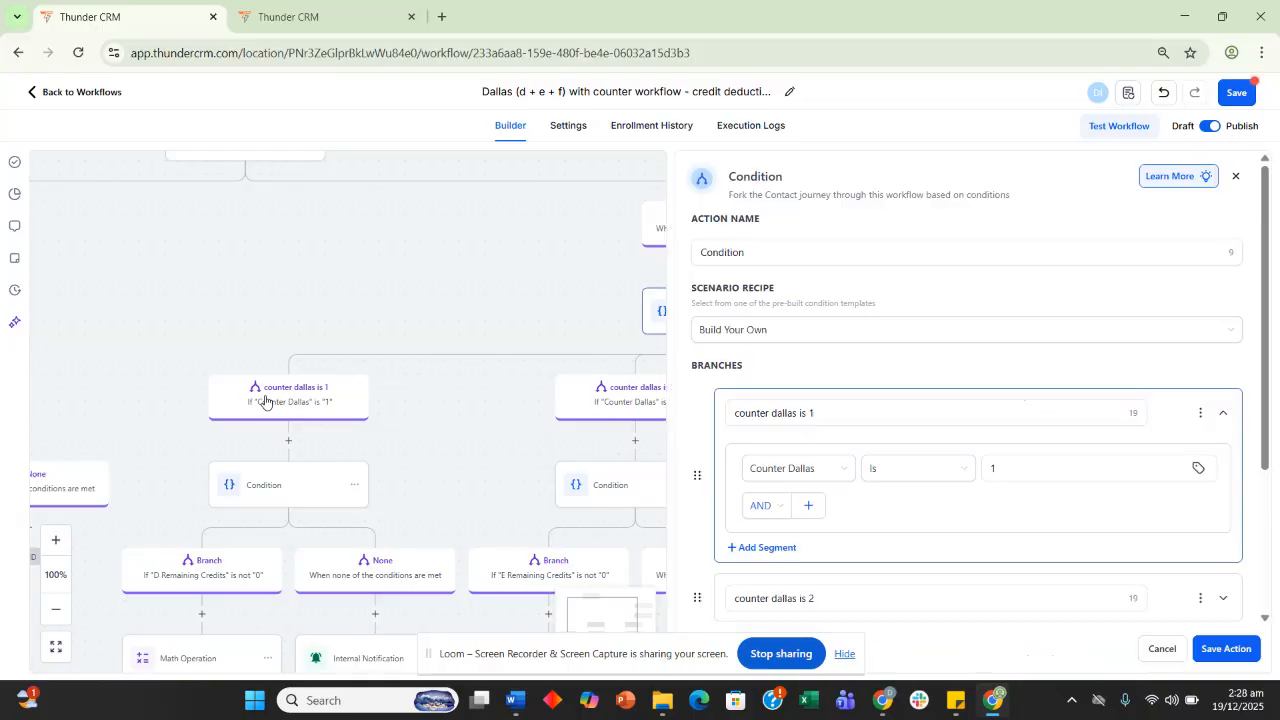
{"action": "scroll", "coordinate": [837, 386], "scroll_direction": "down", "scroll_amount": 2}
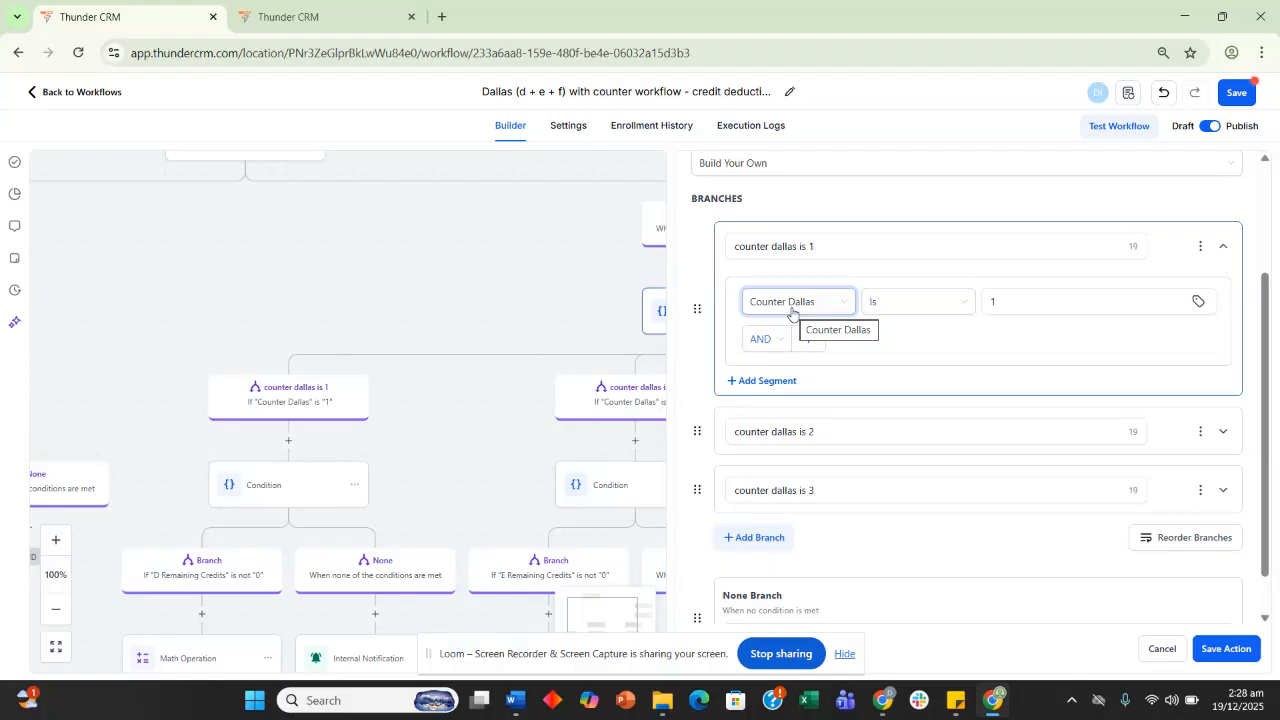
{"action": "scroll", "coordinate": [791, 314], "scroll_direction": "down", "scroll_amount": 1}
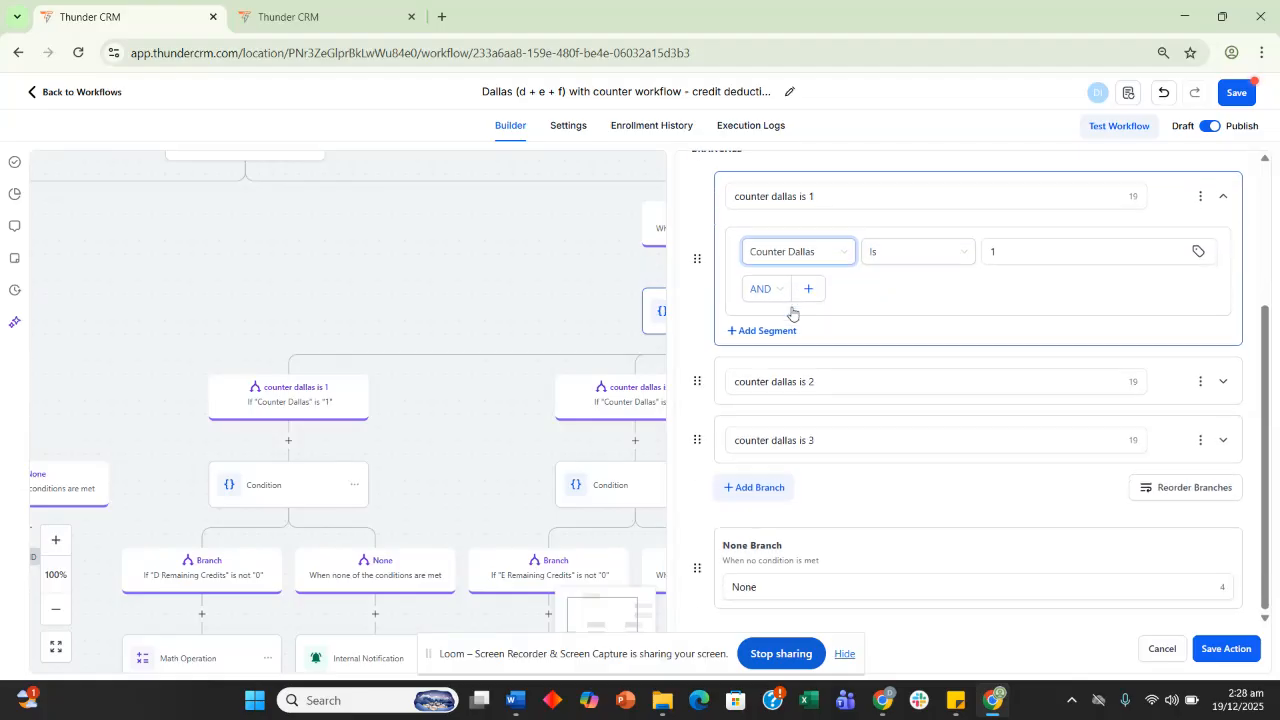
{"action": "left_click", "coordinate": [811, 445]}
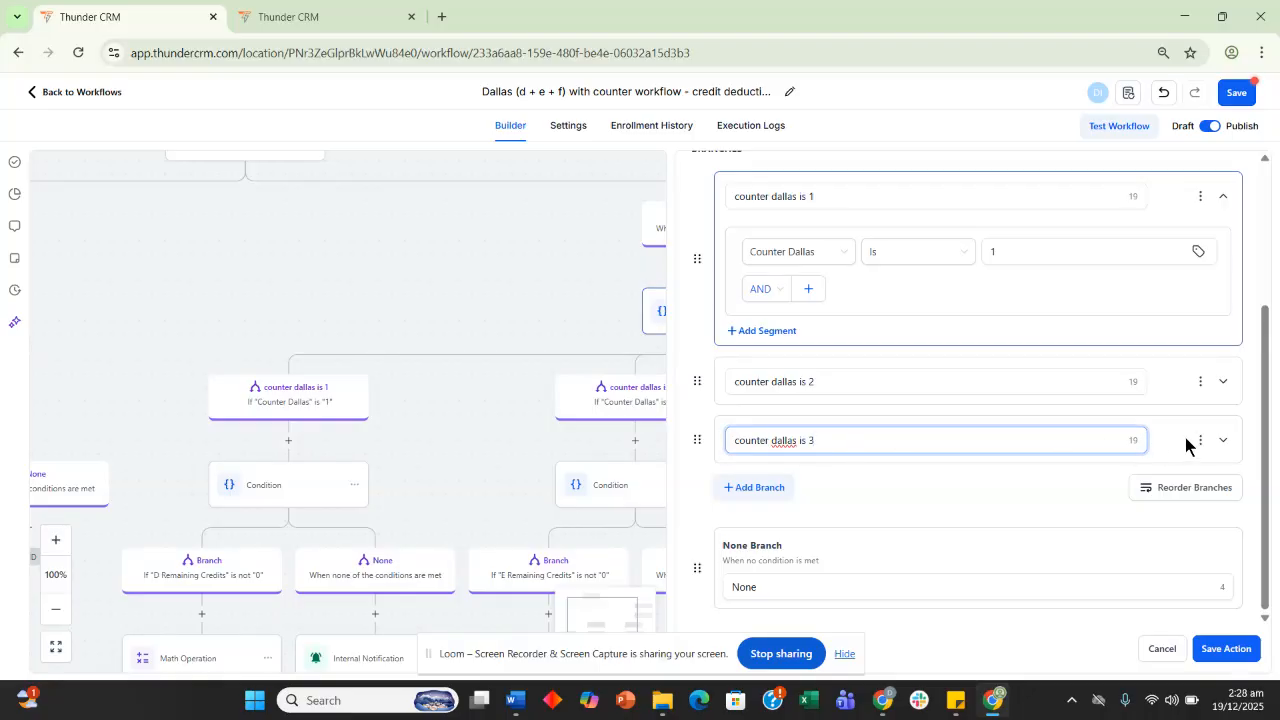
{"action": "left_click", "coordinate": [1223, 440]}
{"action": "scroll", "coordinate": [1063, 410], "scroll_direction": "down", "scroll_amount": 2}
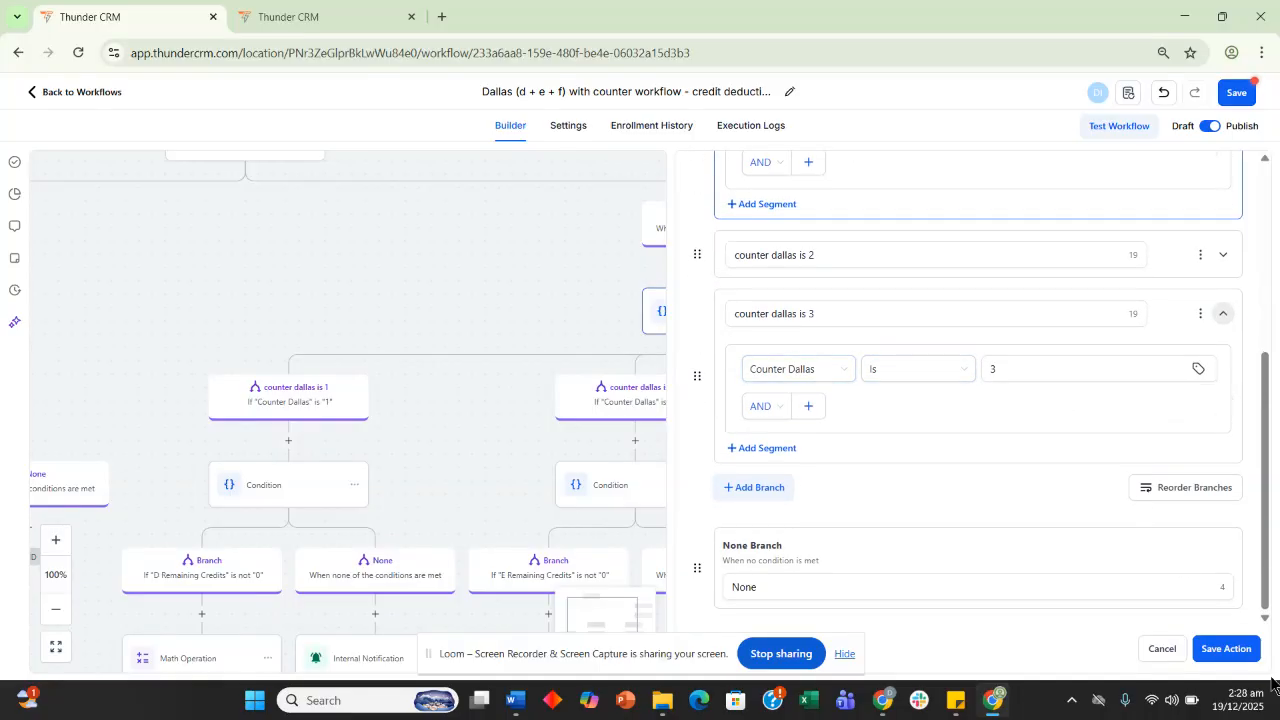
{"action": "left_click", "coordinate": [519, 283]}
Inspect the F Remaining Credits deduction step in the lower credit branches
{"action": "left_click_drag", "start_coordinate": [517, 281], "coordinate": [434, 195]}
{"action": "left_click_drag", "start_coordinate": [826, 227], "coordinate": [772, 159]}
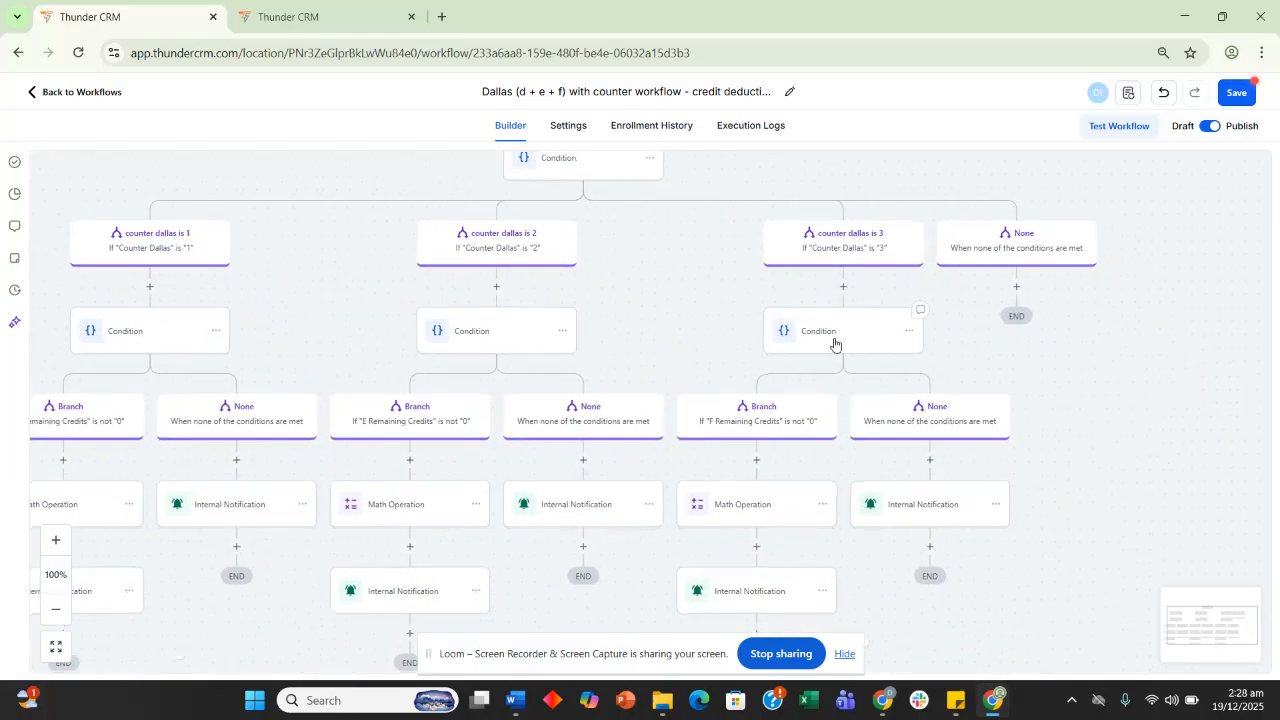
{"action": "scroll", "coordinate": [669, 294], "scroll_direction": "down", "scroll_amount": 3}
{"action": "scroll", "coordinate": [669, 294], "scroll_direction": "right", "scroll_amount": 2}
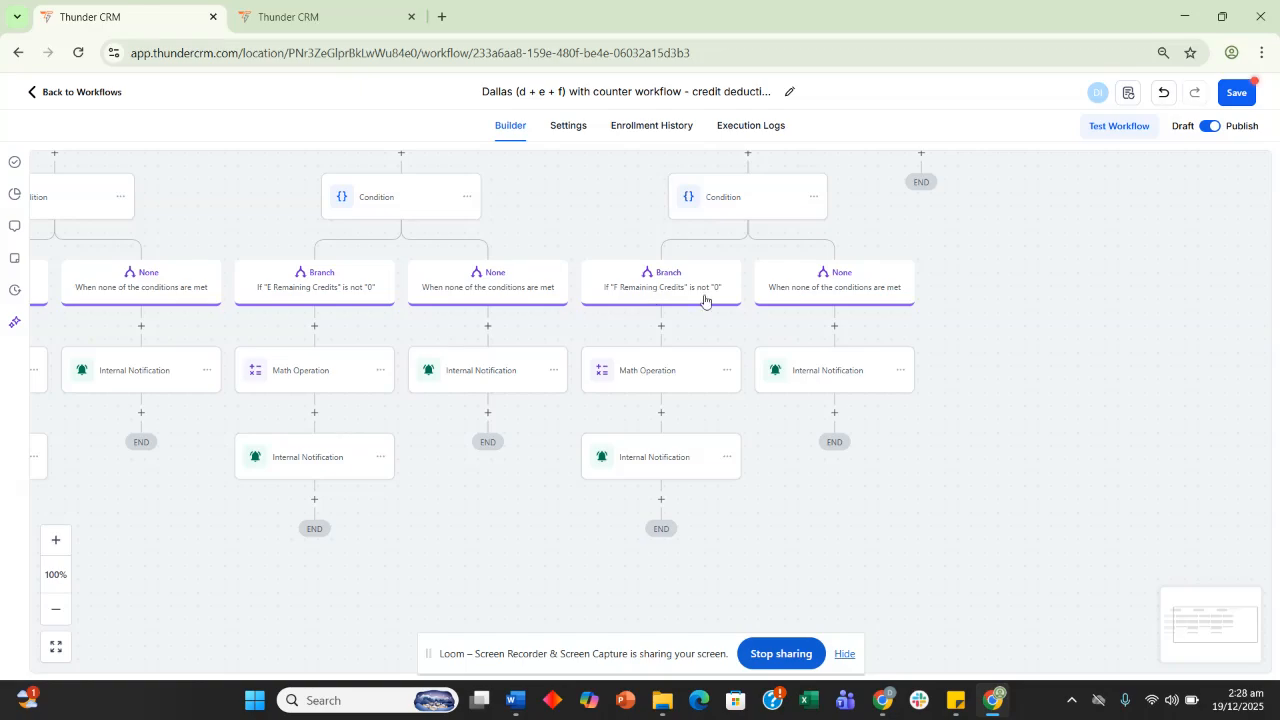
{"action": "left_click", "coordinate": [653, 380]}
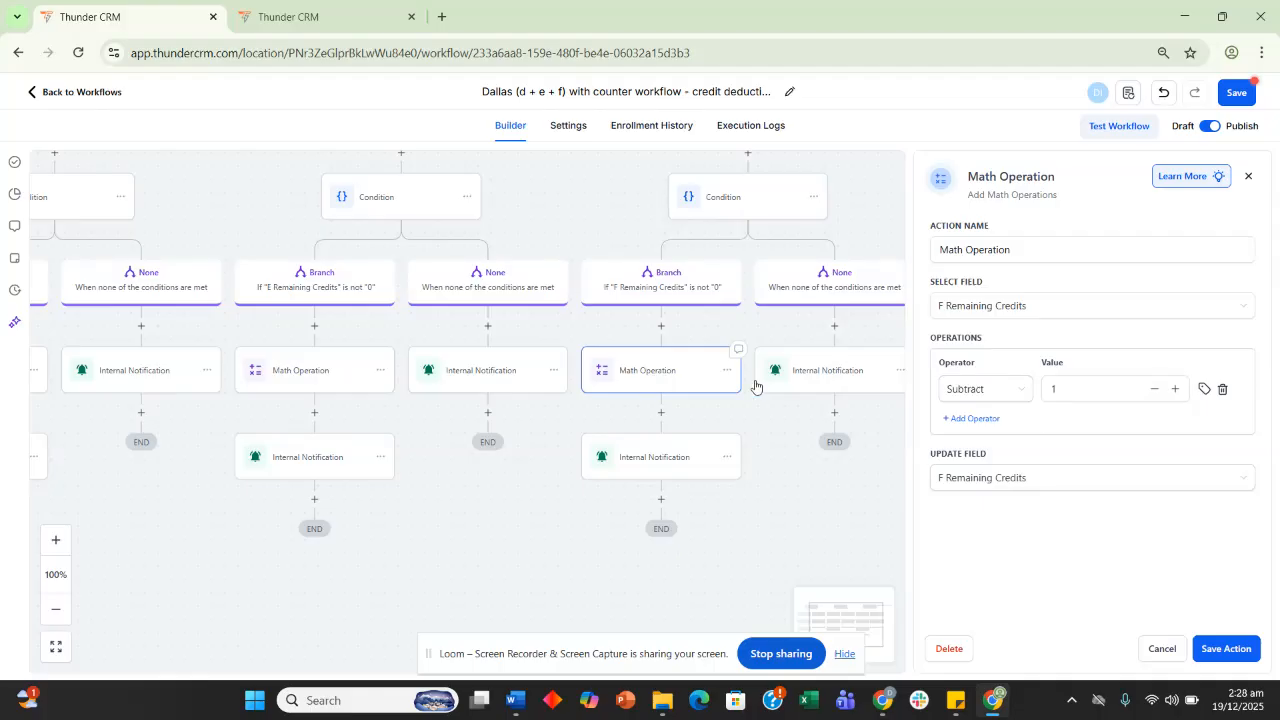
{"action": "left_click", "coordinate": [767, 505]}
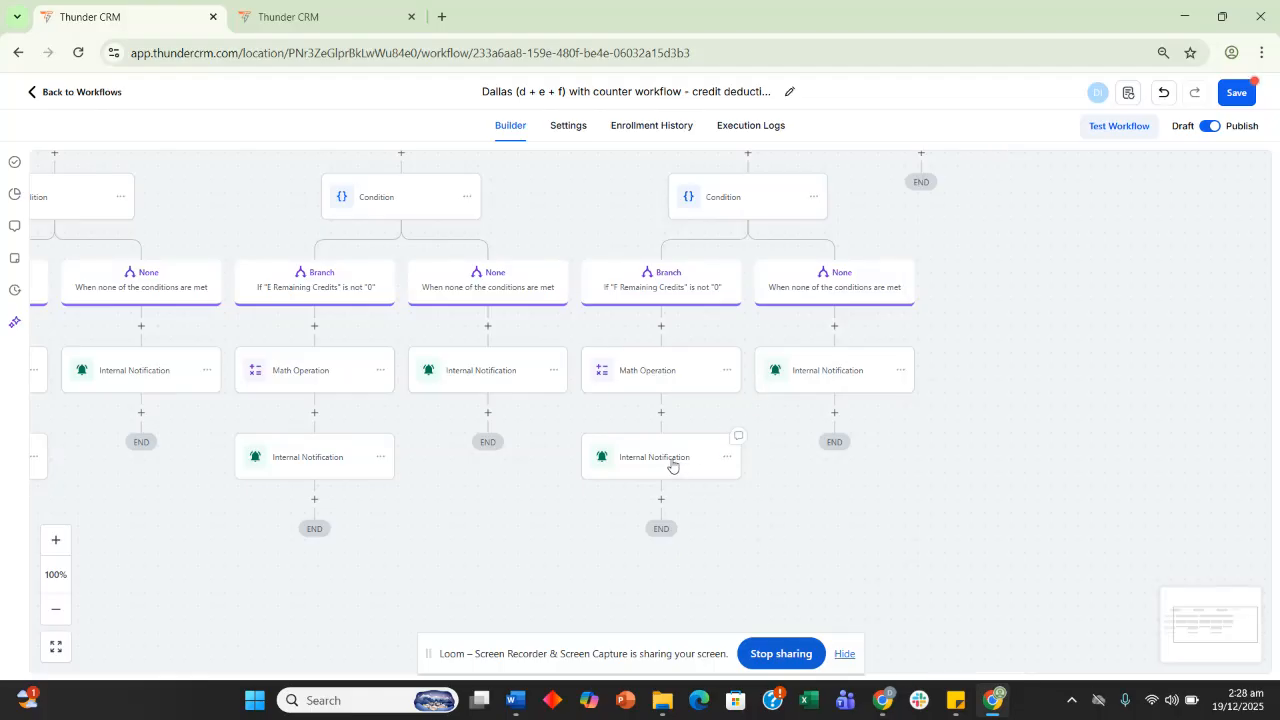
Finish the F branch remaining-credits notification message, save it, and save the Dallas workflow
{"action": "left_click", "coordinate": [672, 465]}
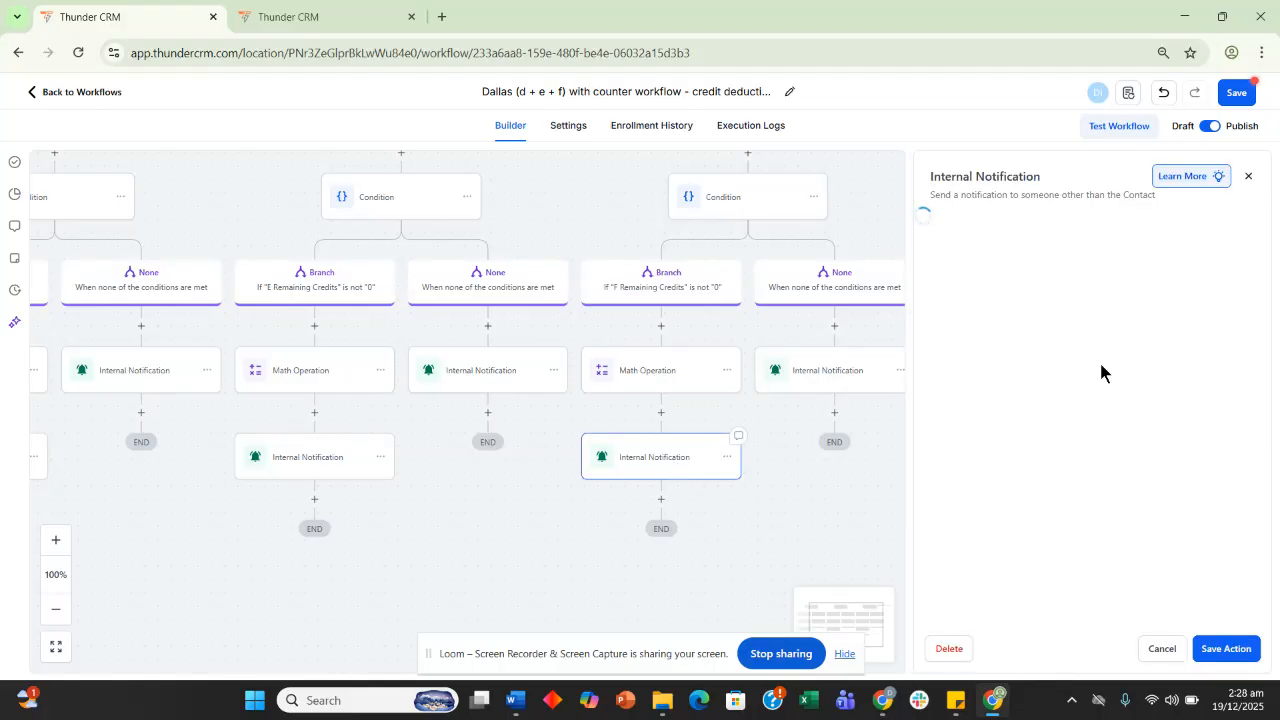
{"action": "scroll", "coordinate": [1077, 384], "scroll_direction": "down", "scroll_amount": 8}
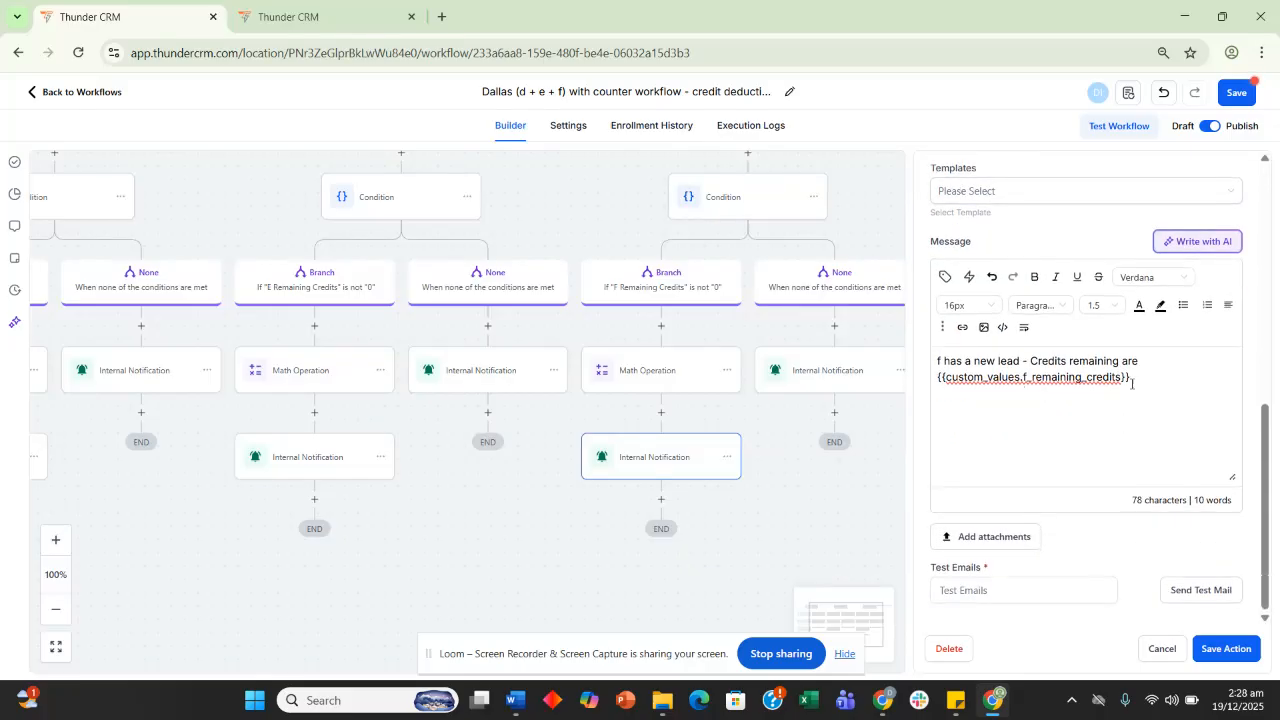
{"action": "left_click", "coordinate": [1132, 383]}
{"action": "left_click", "coordinate": [1212, 655]}
{"action": "left_click", "coordinate": [1243, 99]}
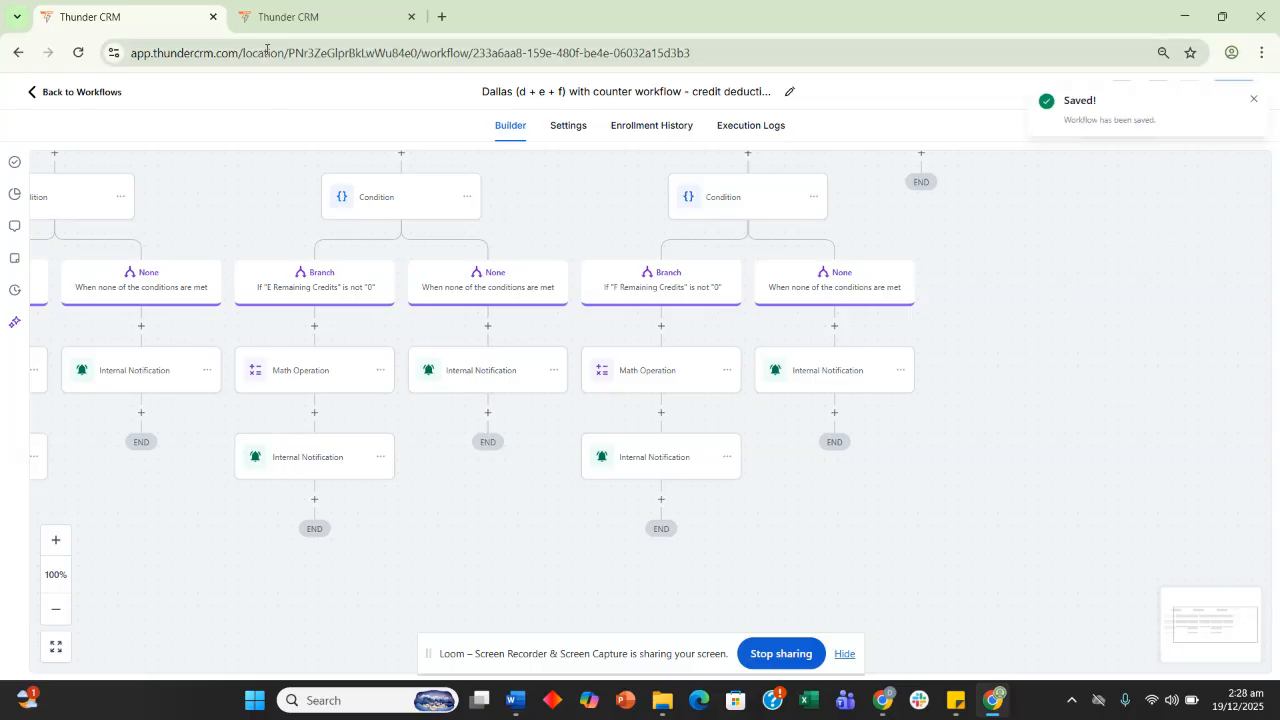
{"action": "left_click", "coordinate": [442, 17]}
Load Thunder CRM in the new tab by pasting the Custom Values page address
{"action": "type", "text": "app"}
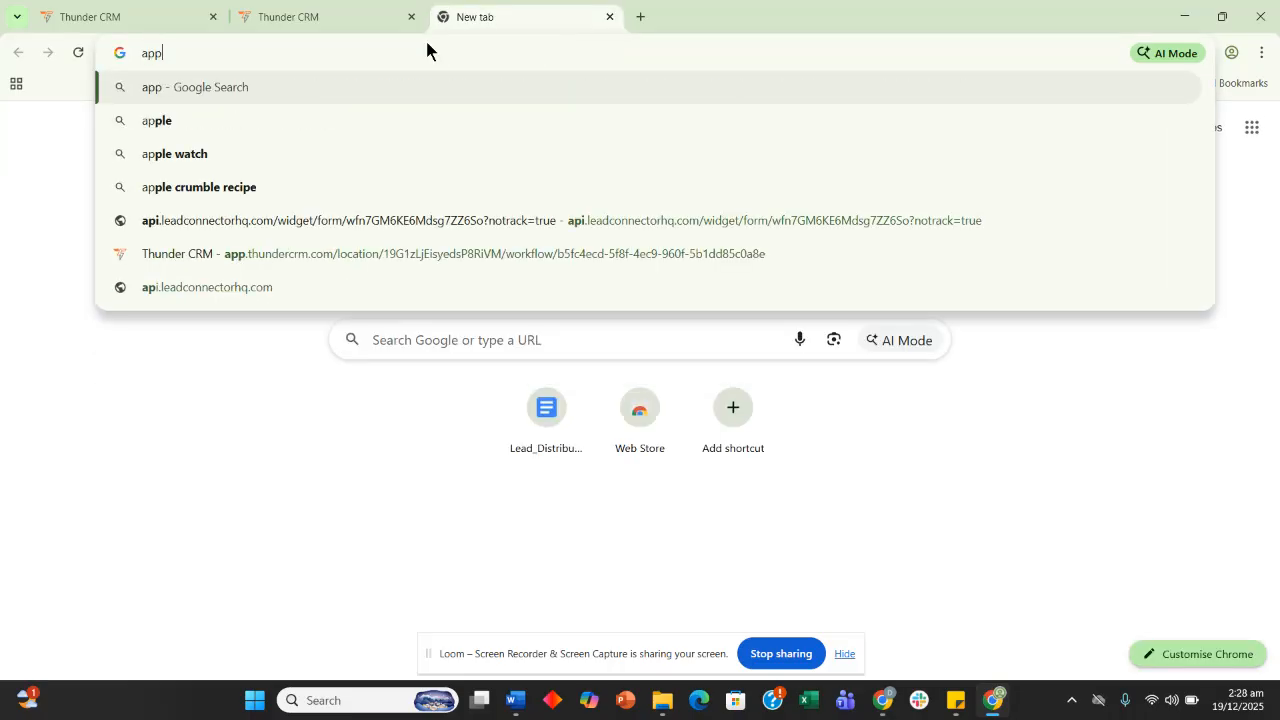
{"action": "key", "text": "Return"}
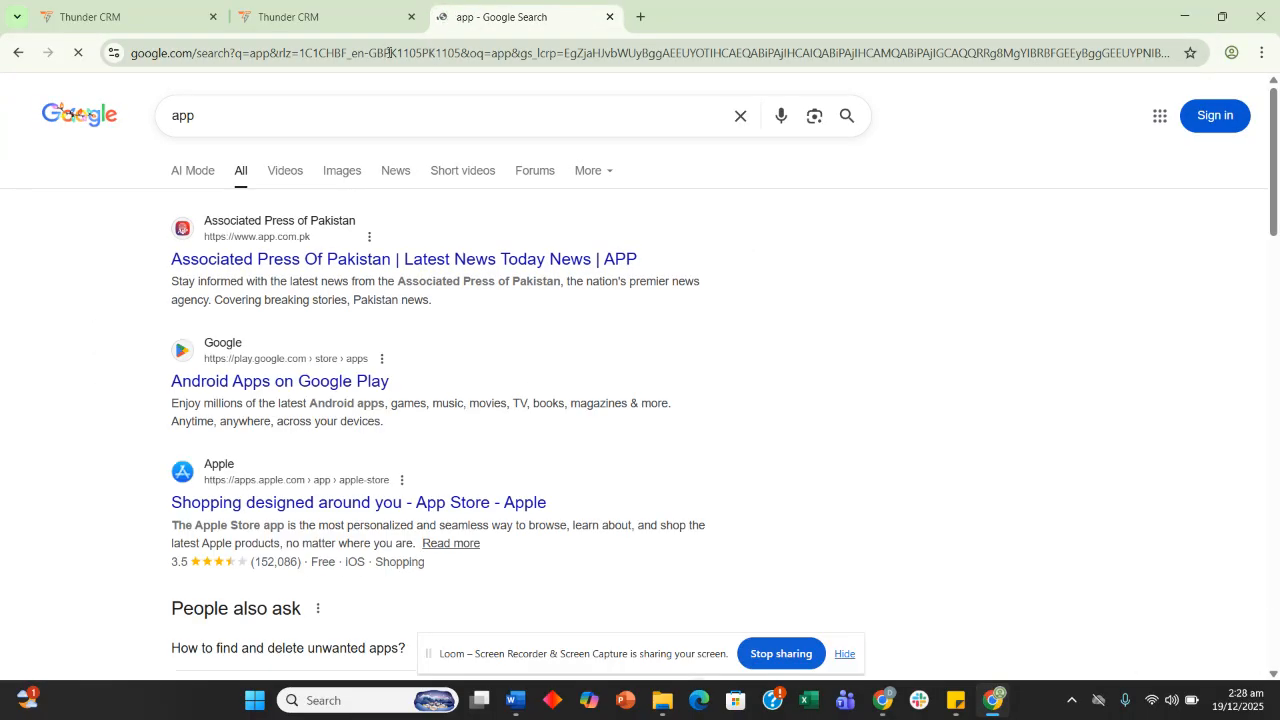
{"action": "left_click", "coordinate": [427, 50]}
{"action": "key", "text": "Escape"}
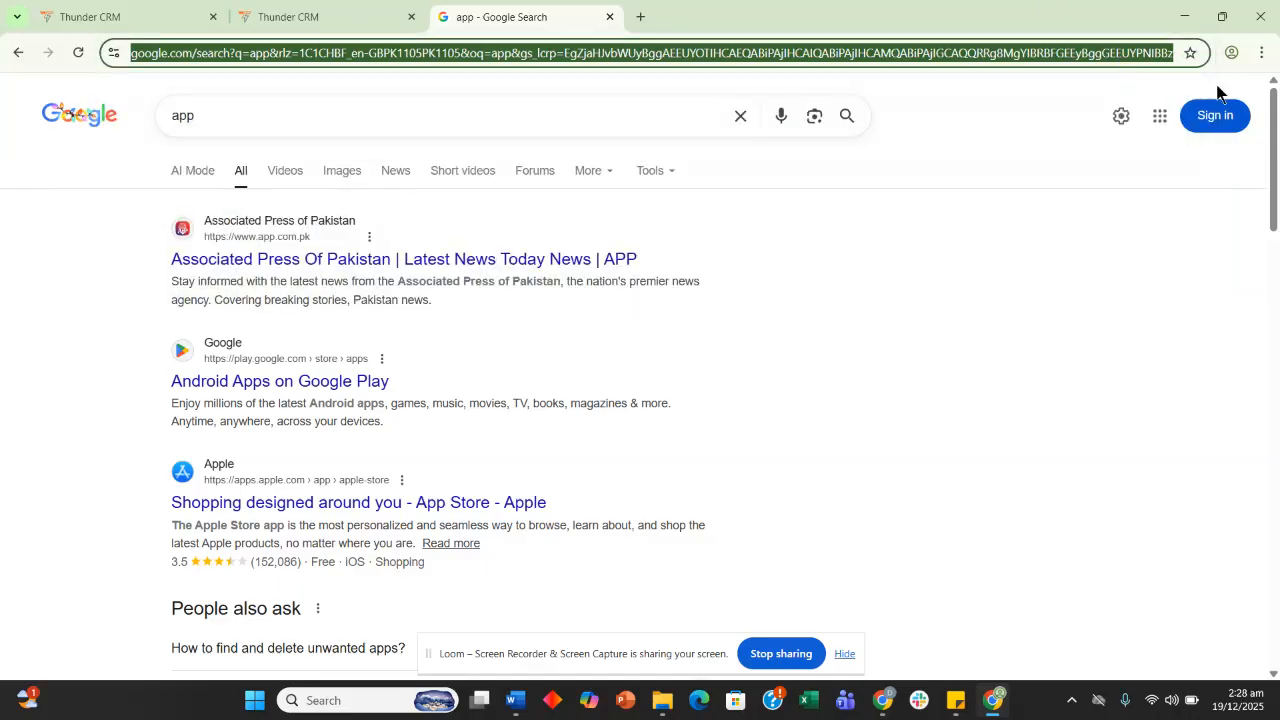
{"action": "left_click", "coordinate": [372, 15]}
{"action": "left_click", "coordinate": [505, 8]}
{"action": "left_click", "coordinate": [477, 54]}
{"action": "left_click", "coordinate": [477, 54]}
{"action": "key", "text": "ctrl+a"}
{"action": "key", "text": "Return"}
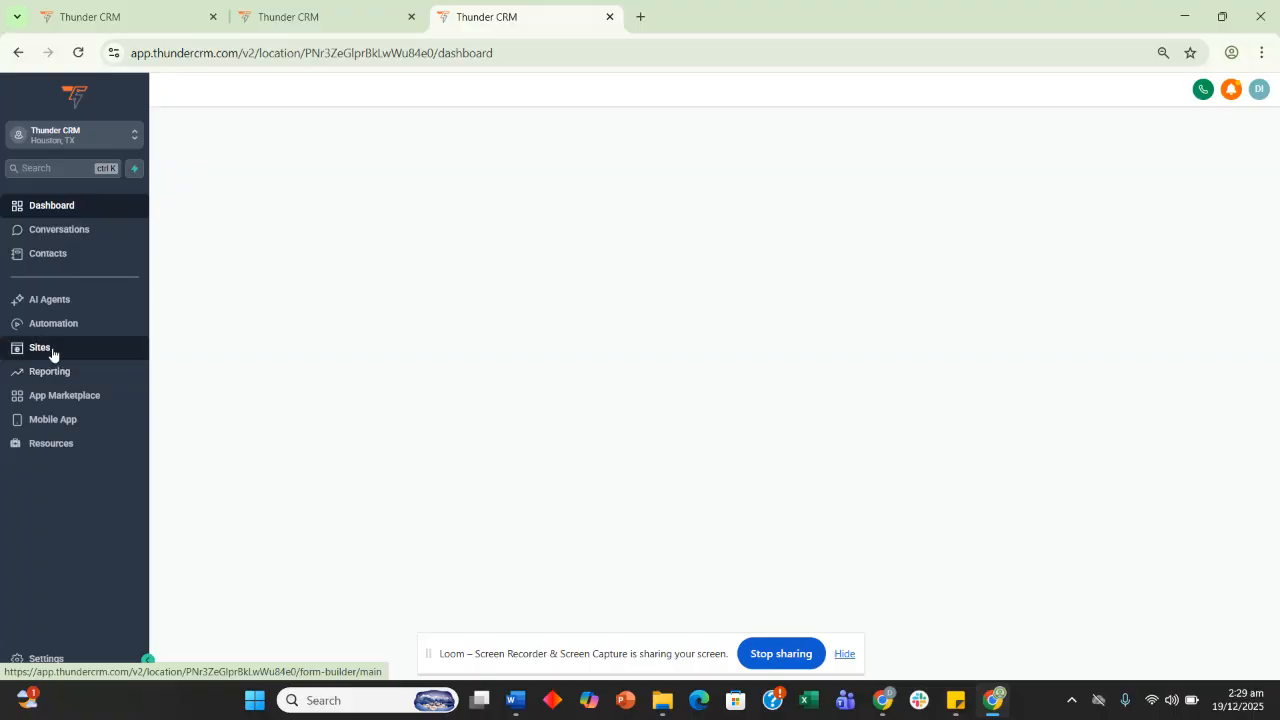
Preview the LD - Dallas Form from Sites > Forms, then return to the workflow builder
{"action": "left_click", "coordinate": [52, 354]}
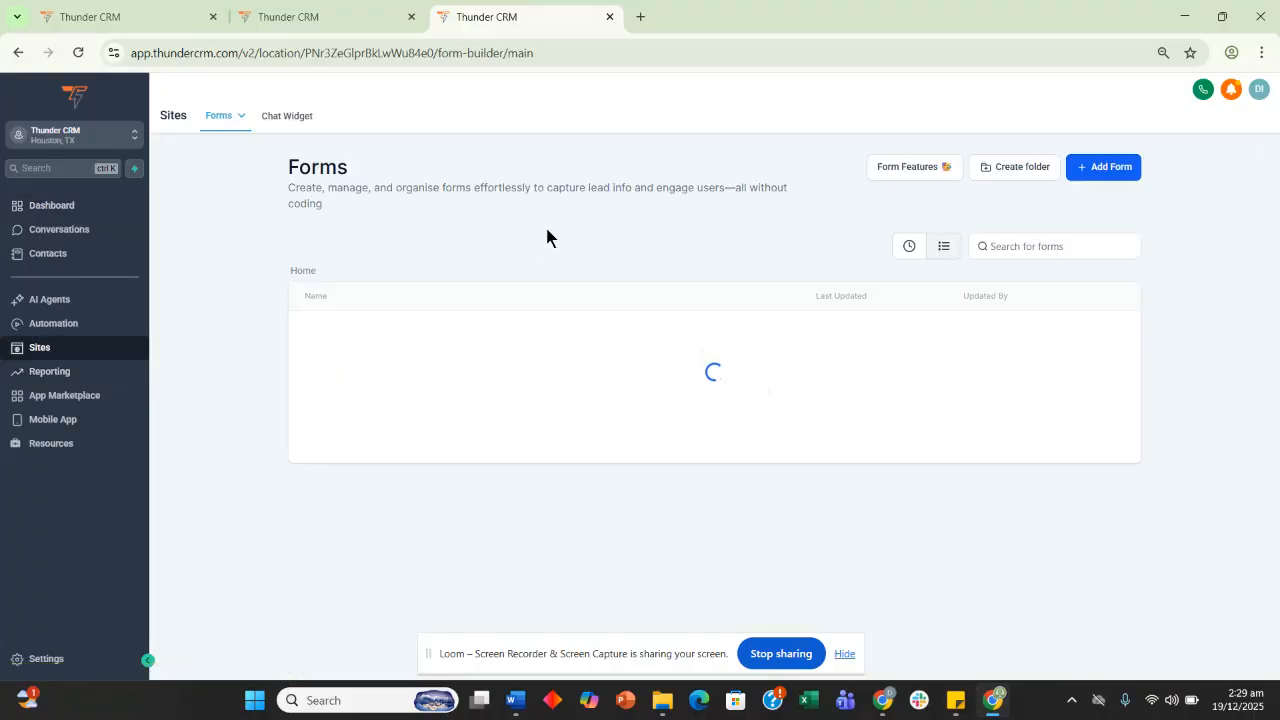
{"action": "scroll", "coordinate": [546, 434], "scroll_direction": "down", "scroll_amount": 2}
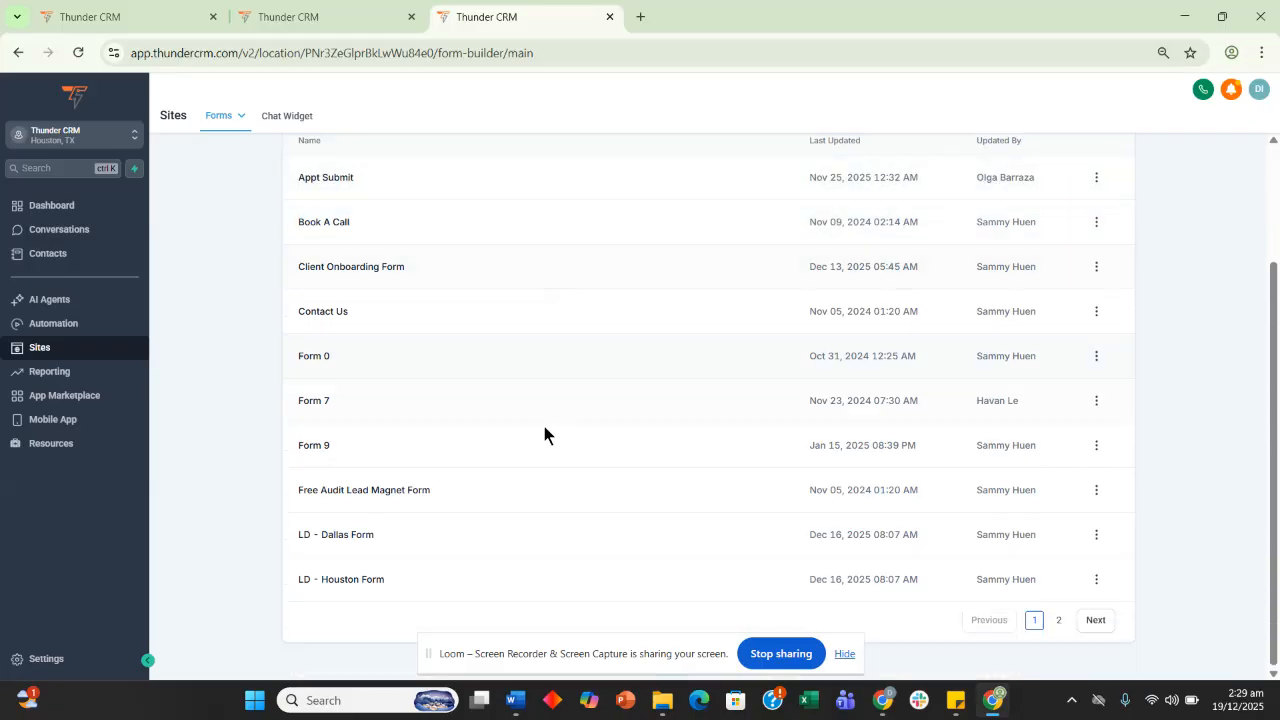
{"action": "left_click", "coordinate": [1096, 536]}
{"action": "left_click", "coordinate": [1103, 393]}
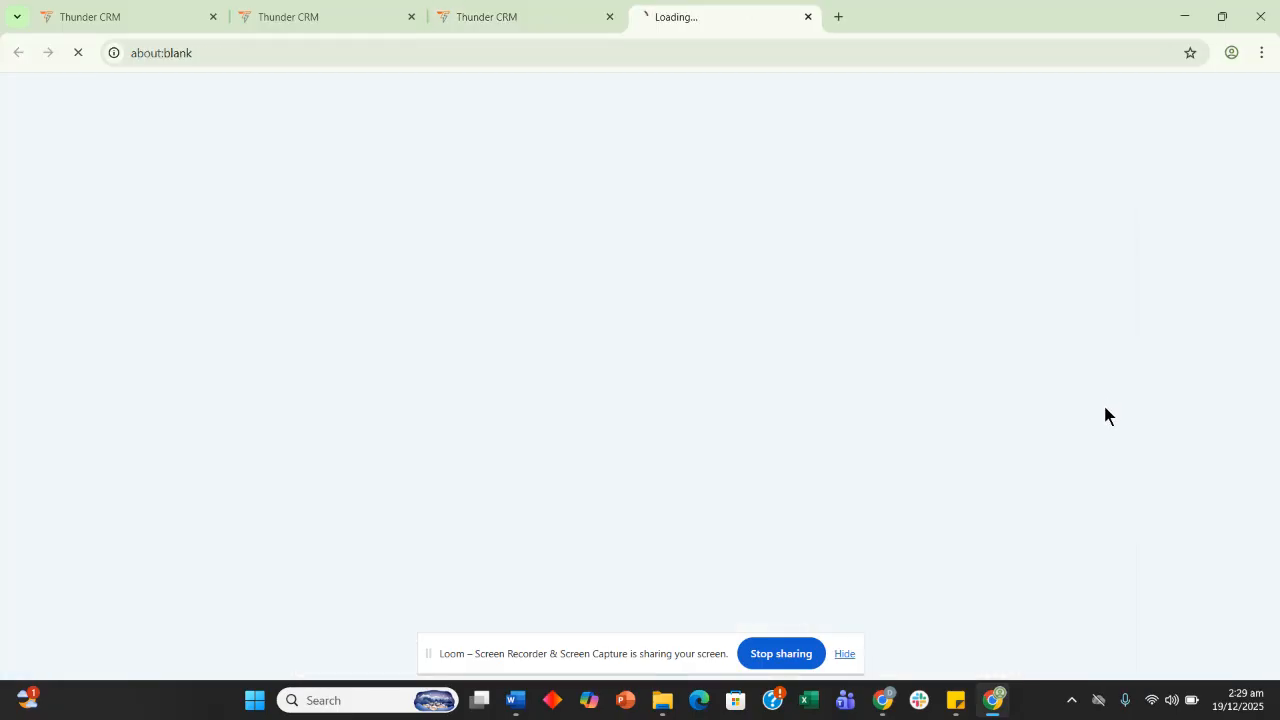
{"action": "left_click", "coordinate": [580, 20]}
{"action": "left_click", "coordinate": [666, 14]}
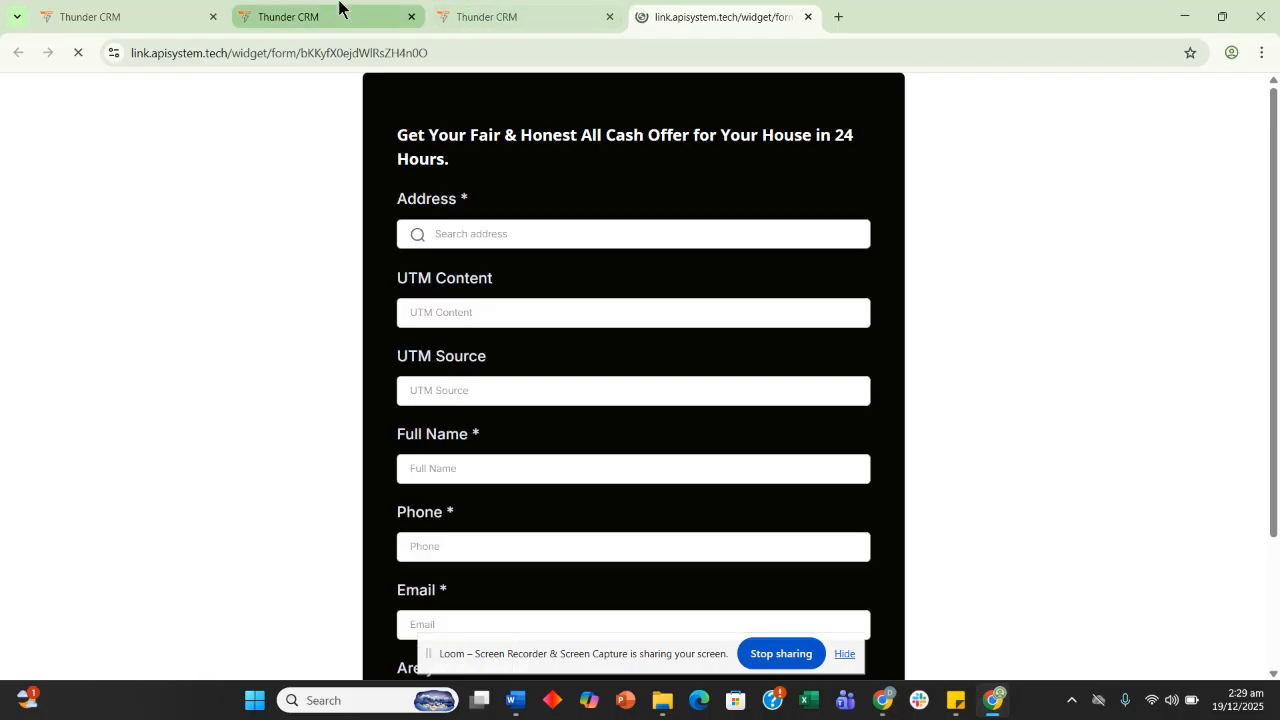
{"action": "left_click", "coordinate": [116, 6]}
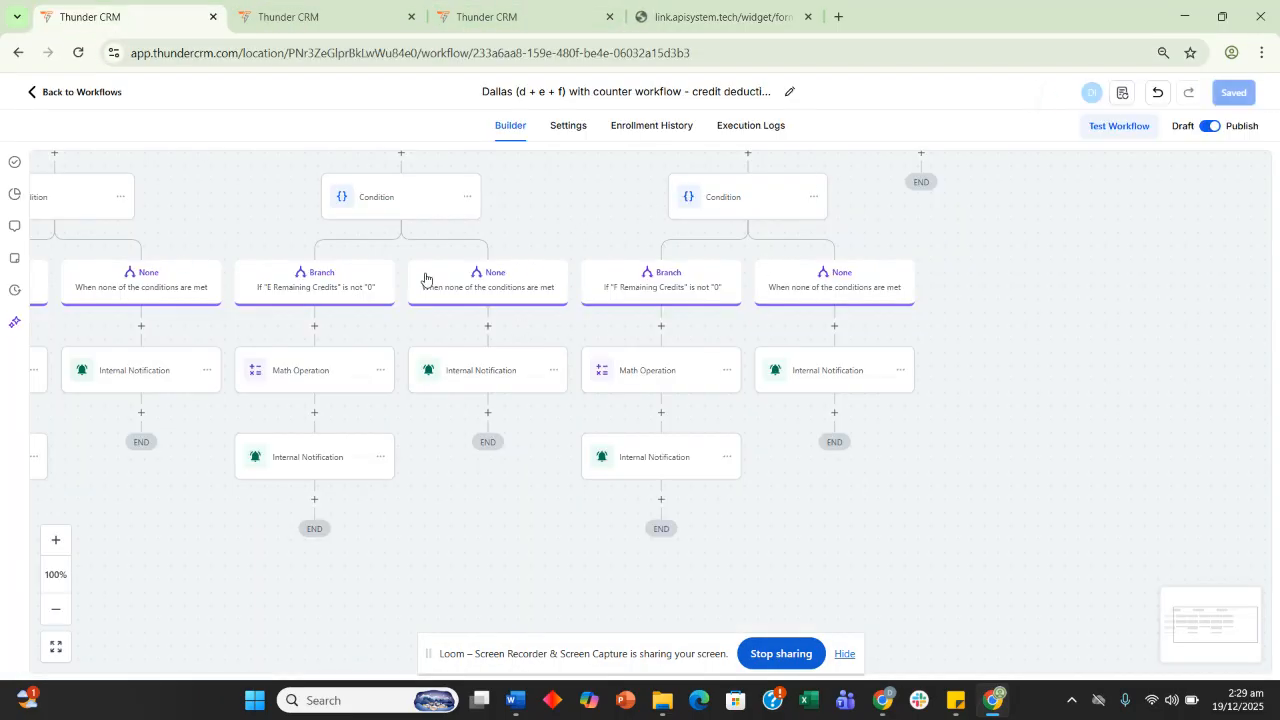
{"action": "left_click_drag", "start_coordinate": [228, 181], "coordinate": [175, 245]}
{"action": "left_click_drag", "start_coordinate": [511, 297], "coordinate": [357, 237]}
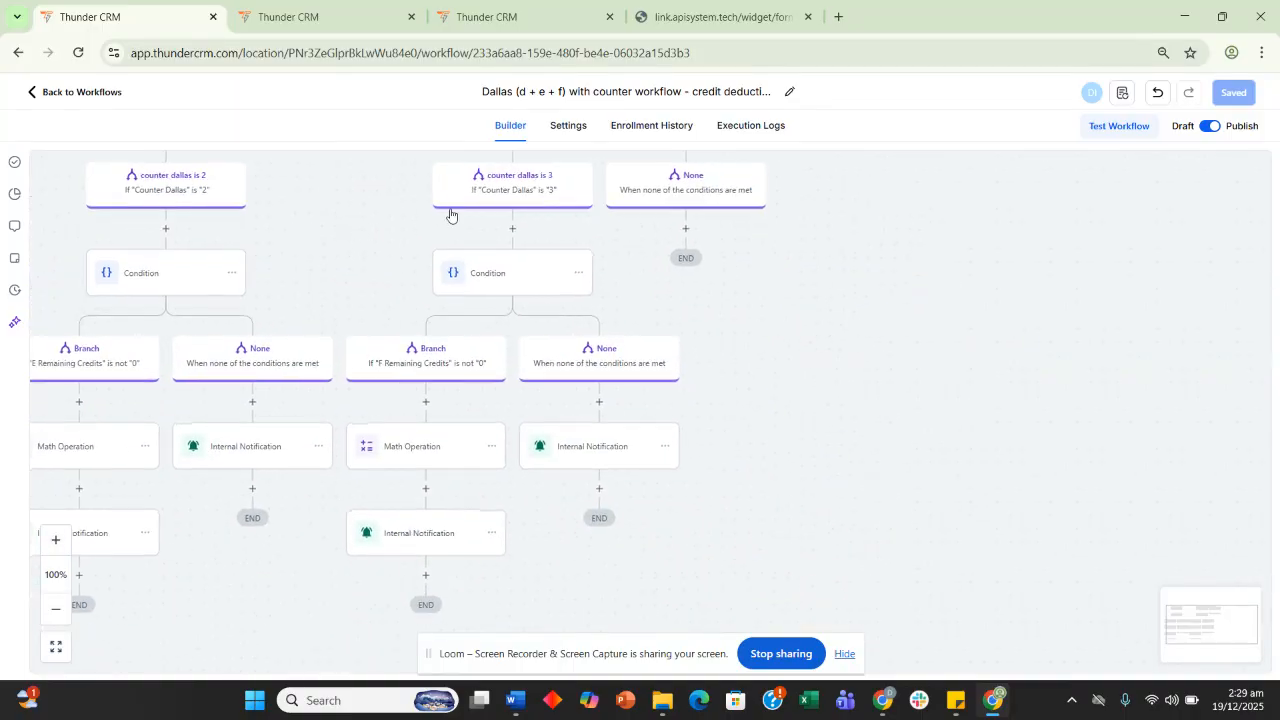
{"action": "left_click_drag", "start_coordinate": [363, 283], "coordinate": [357, 201]}
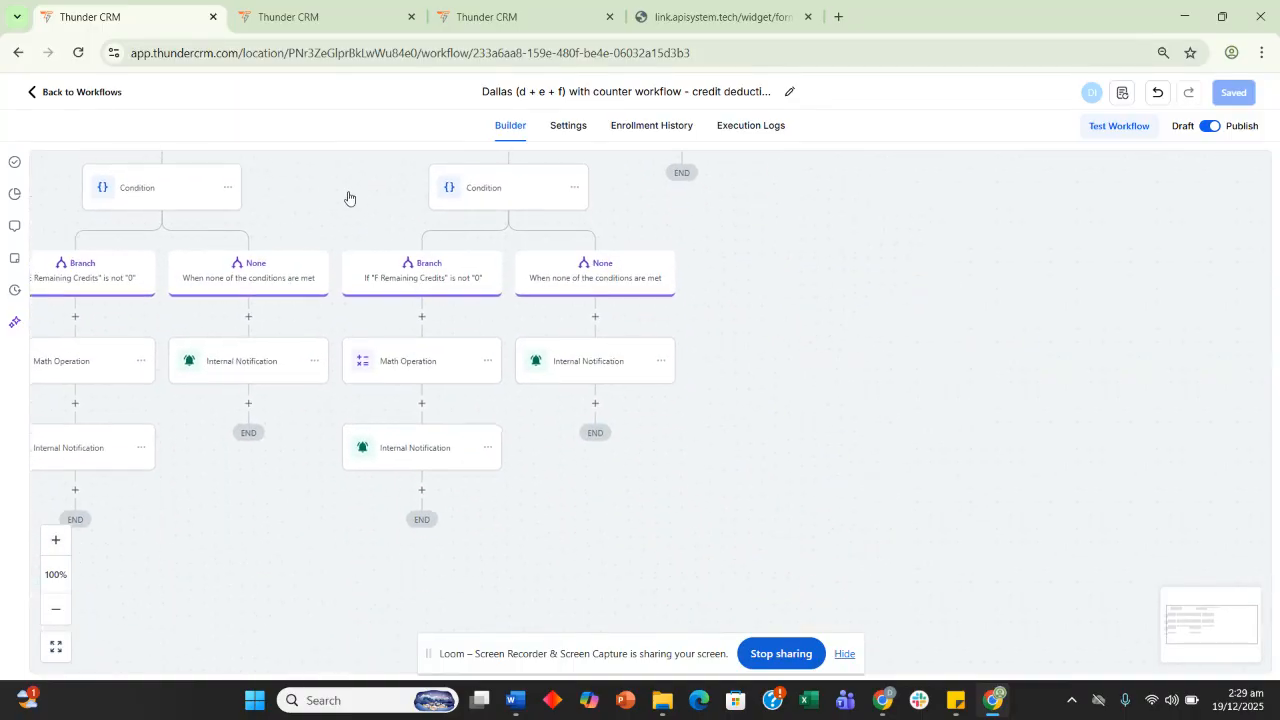
Check the counters, then pick the Fairfield address and enter a test full name in the form
{"action": "left_click", "coordinate": [320, 17]}
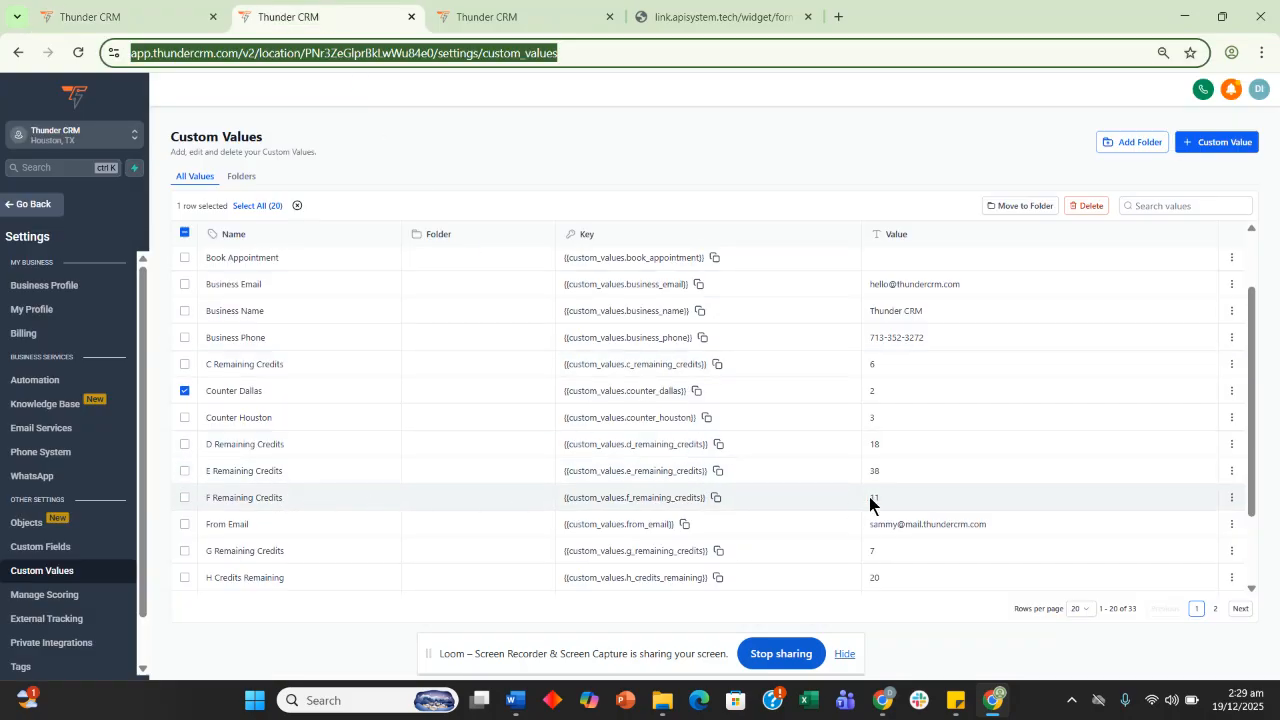
{"action": "left_click", "coordinate": [731, 16]}
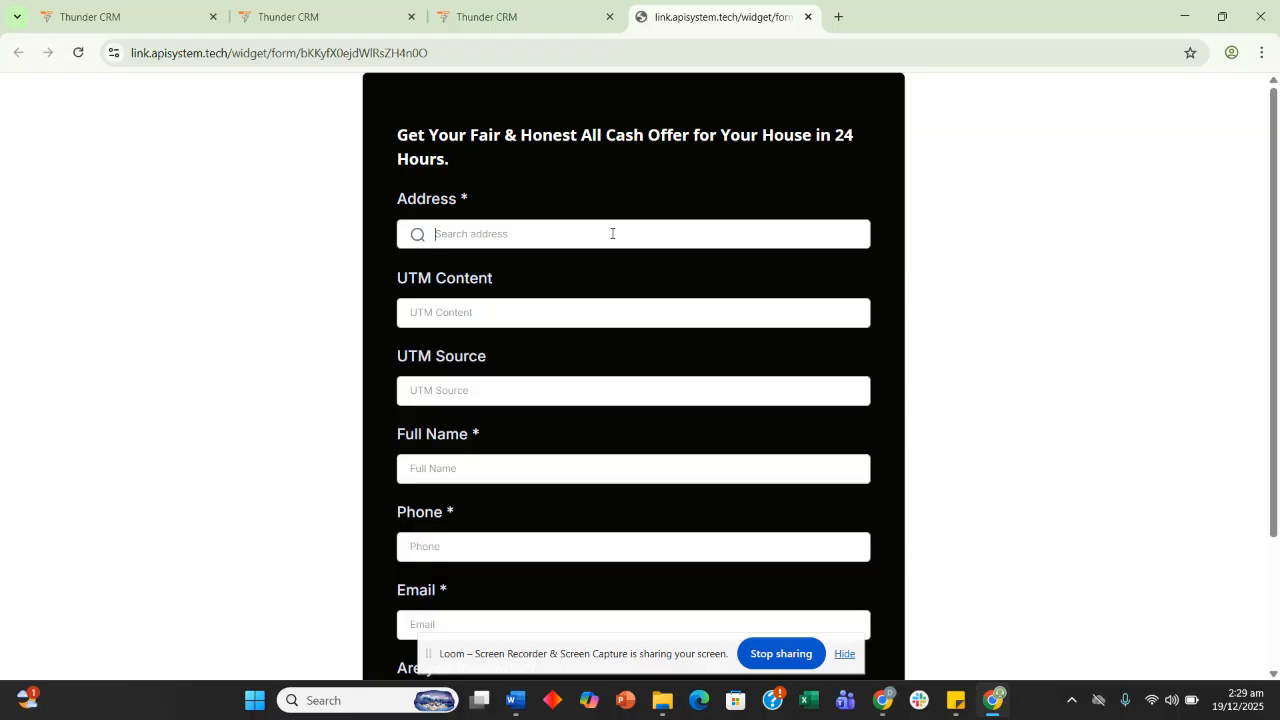
{"action": "type", "text": "fa"}
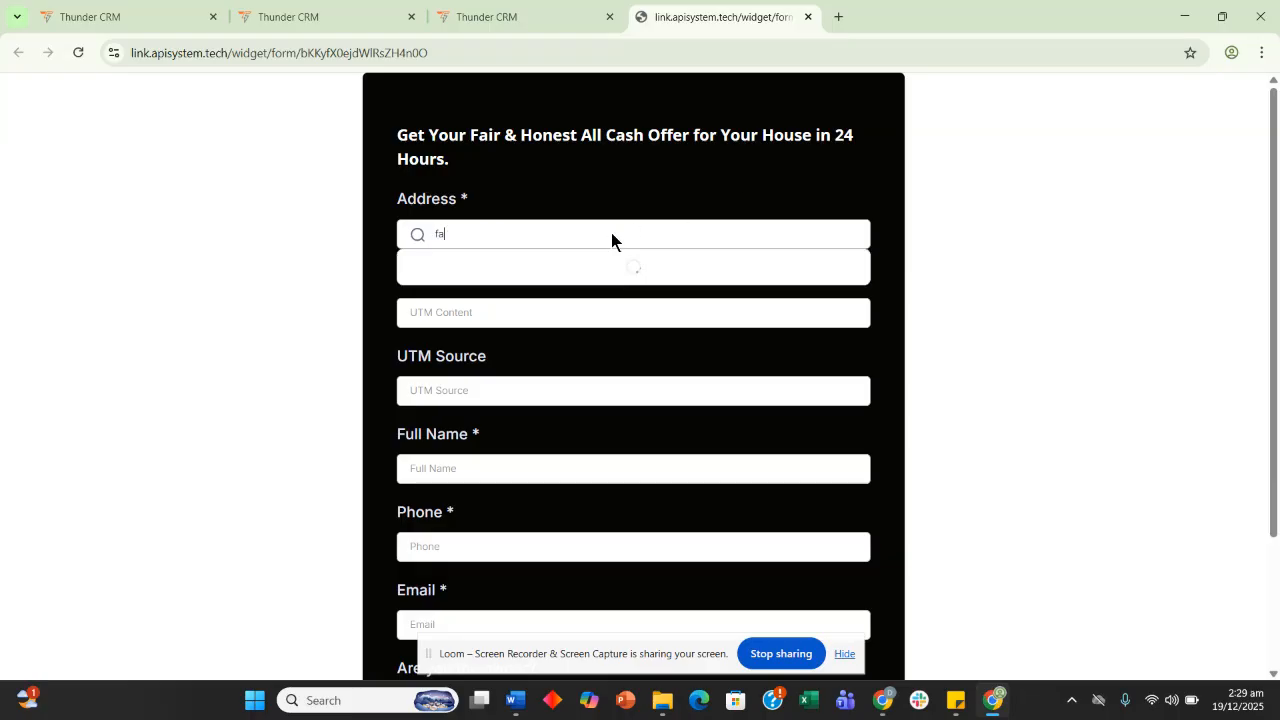
{"action": "left_click", "coordinate": [594, 268]}
{"action": "scroll", "coordinate": [580, 311], "scroll_direction": "down", "scroll_amount": 2}
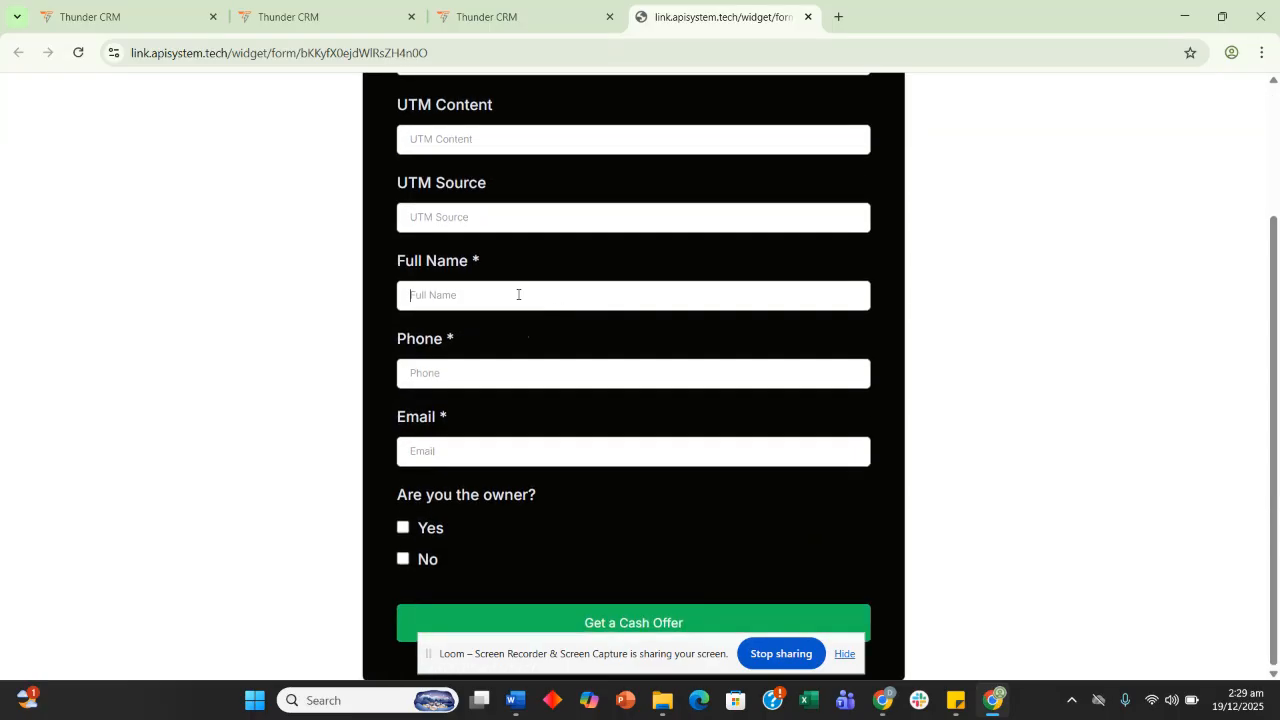
{"action": "left_click", "coordinate": [517, 295]}
{"action": "type", "text": "t"}
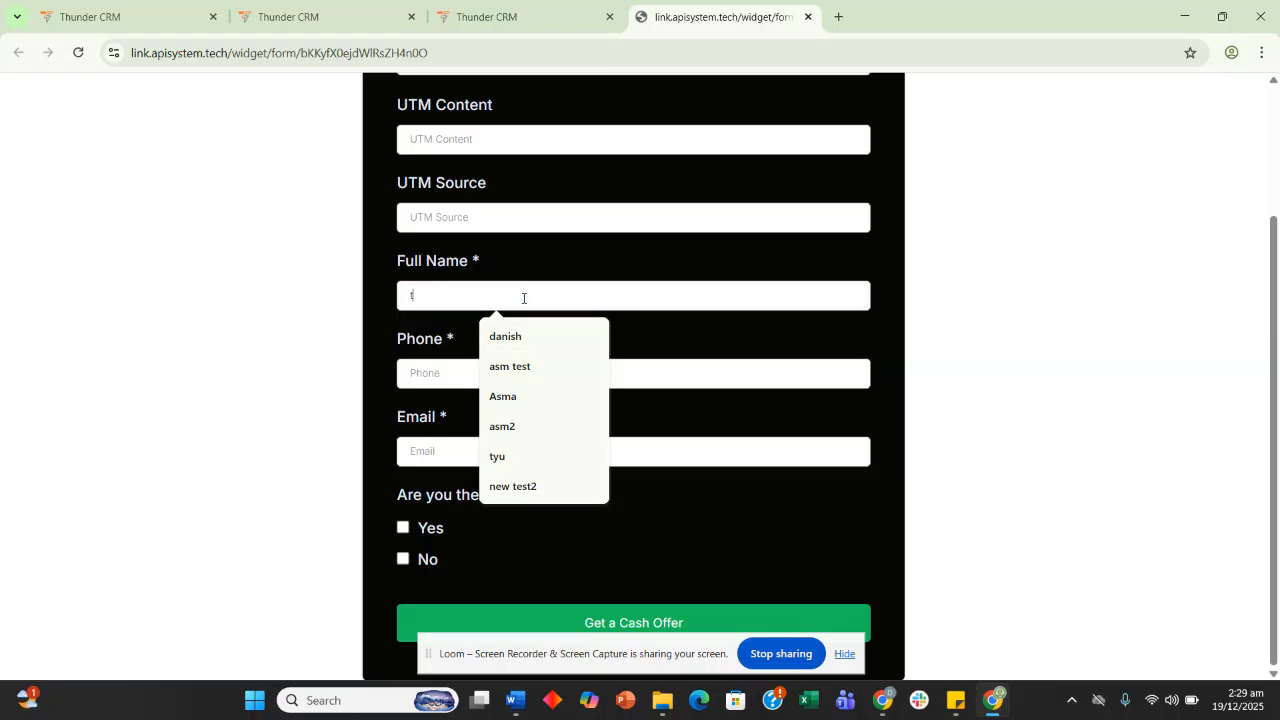
{"action": "type", "text": "est222"}
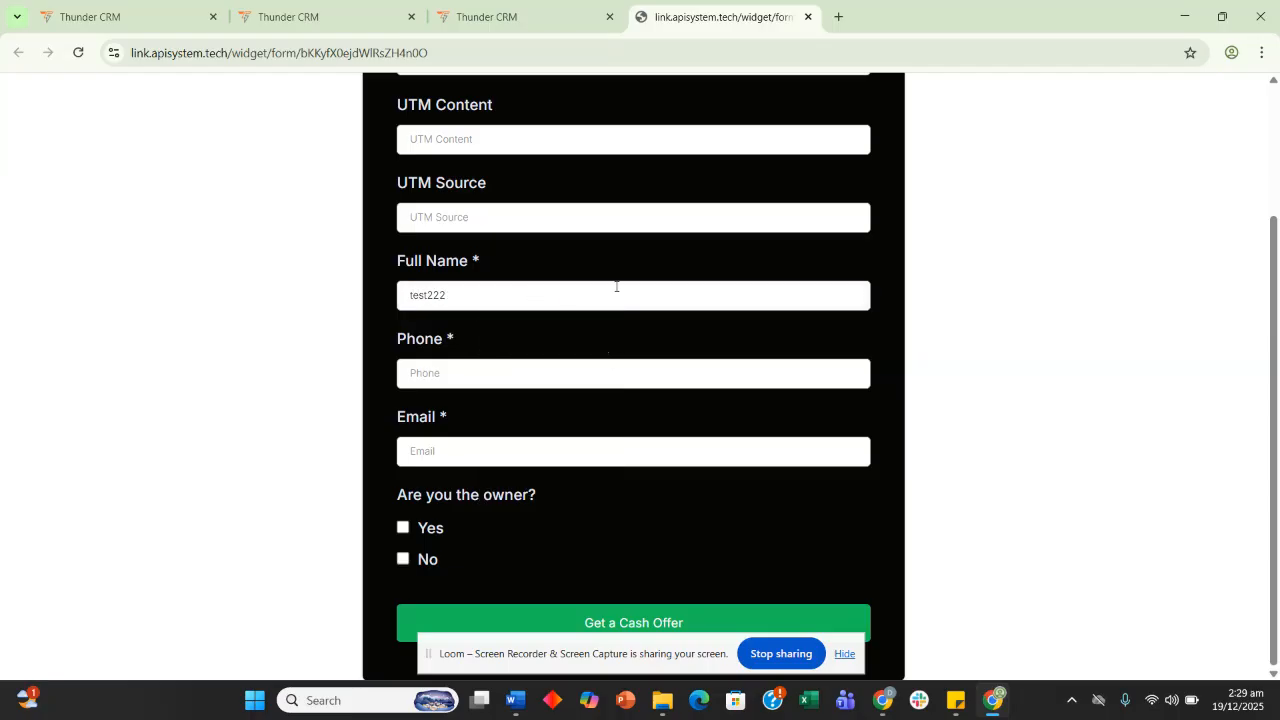
Enter a test phone number and e-mail, tick Yes for property owner, and submit
{"action": "left_click", "coordinate": [514, 375]}
{"action": "left_click", "coordinate": [493, 453]}
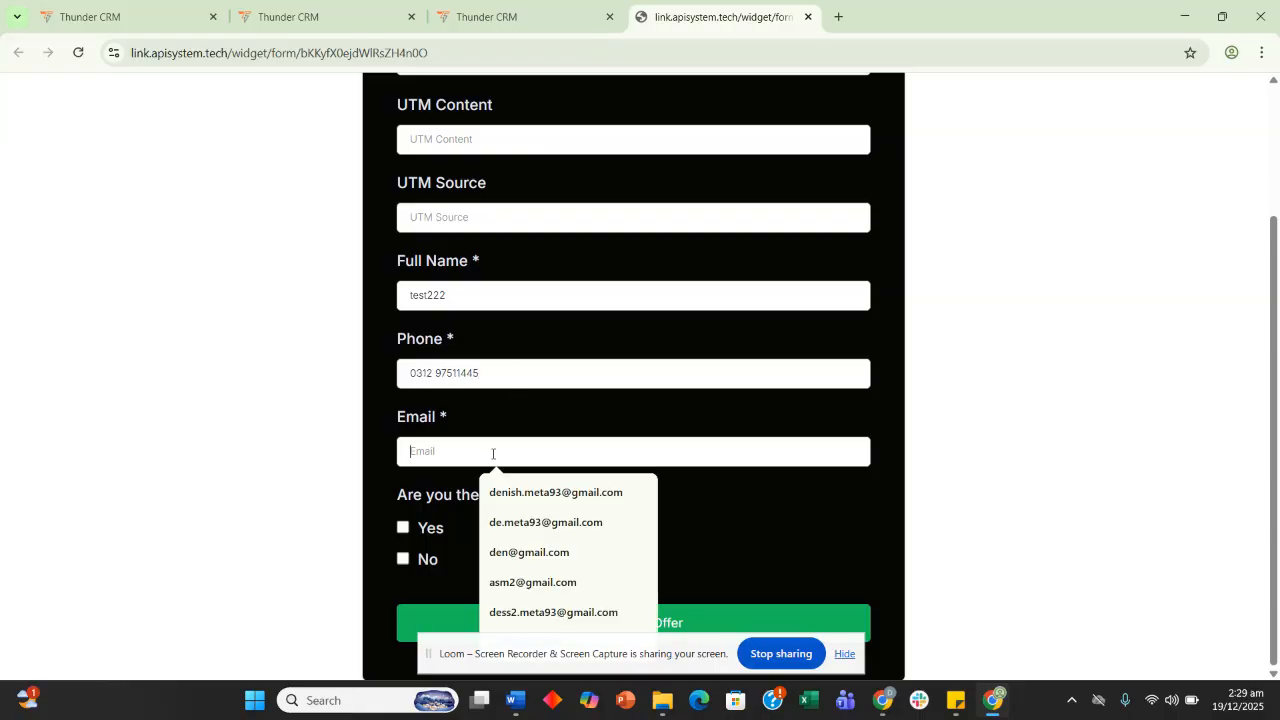
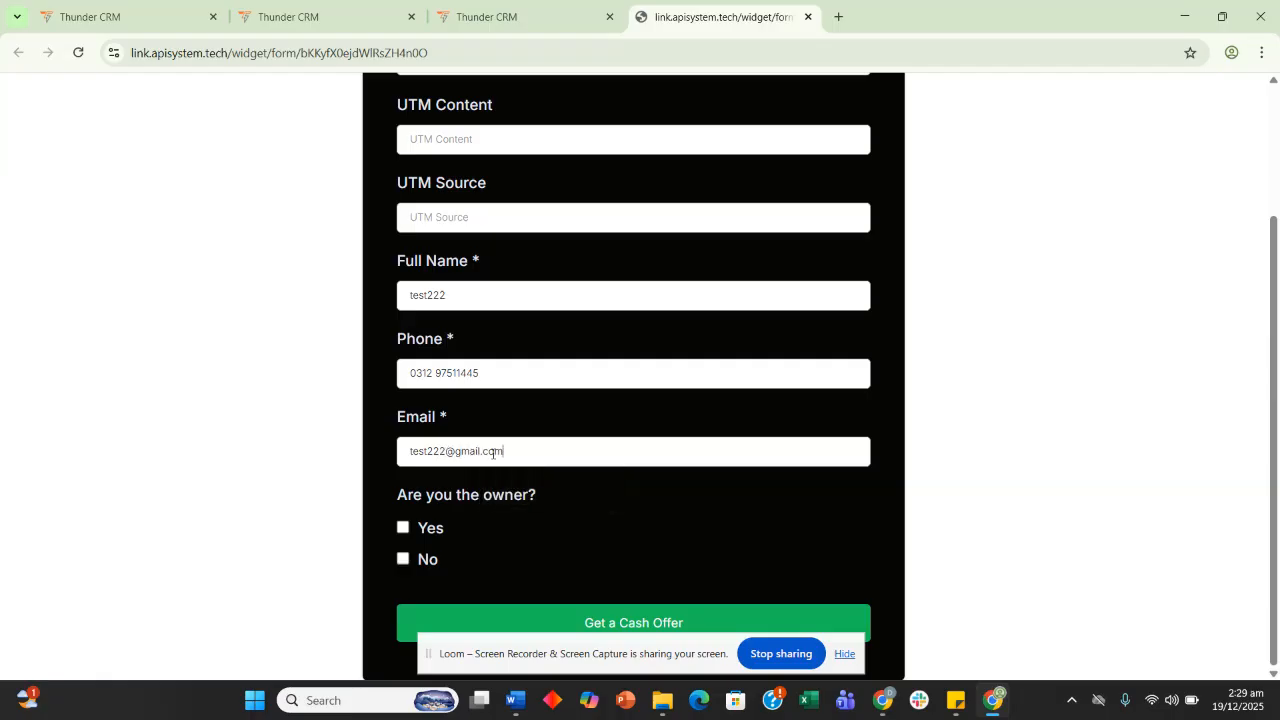
{"action": "left_click", "coordinate": [440, 528]}
{"action": "left_click", "coordinate": [510, 618]}
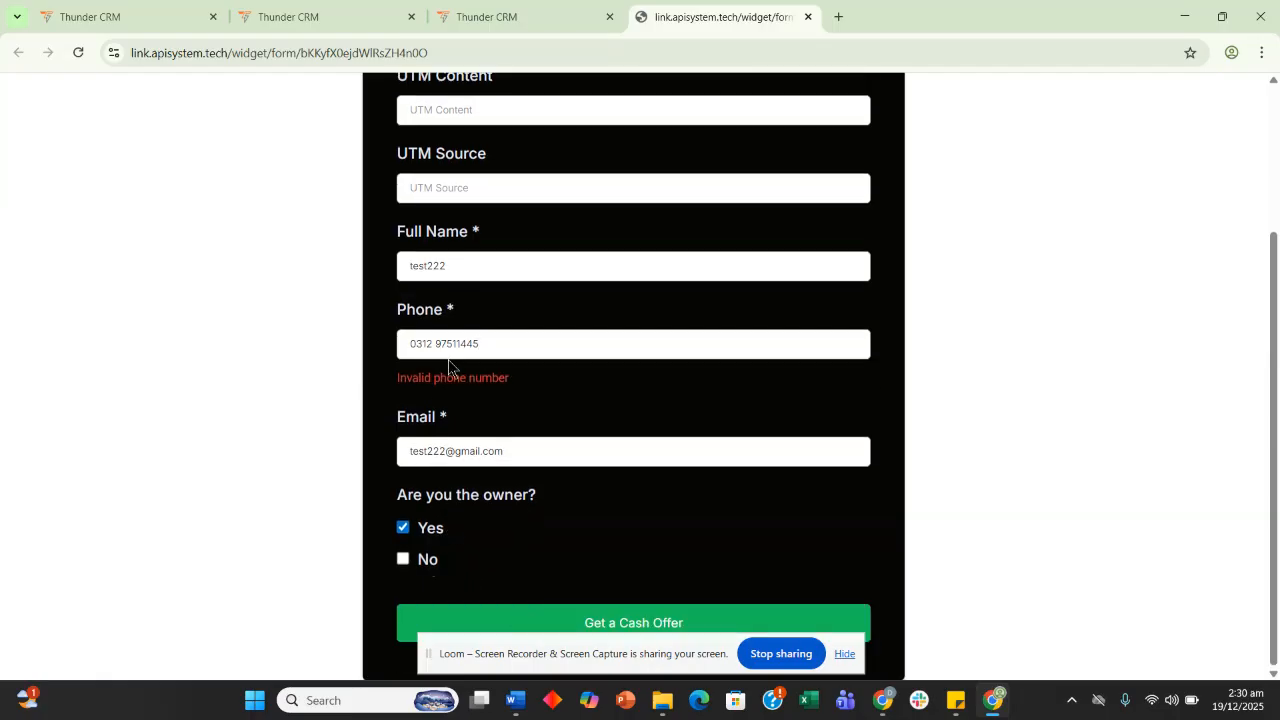
Remove the extra digit from the phone number and resubmit the cash-offer form
{"action": "left_click", "coordinate": [476, 346]}
{"action": "key", "text": "BackSpace"}
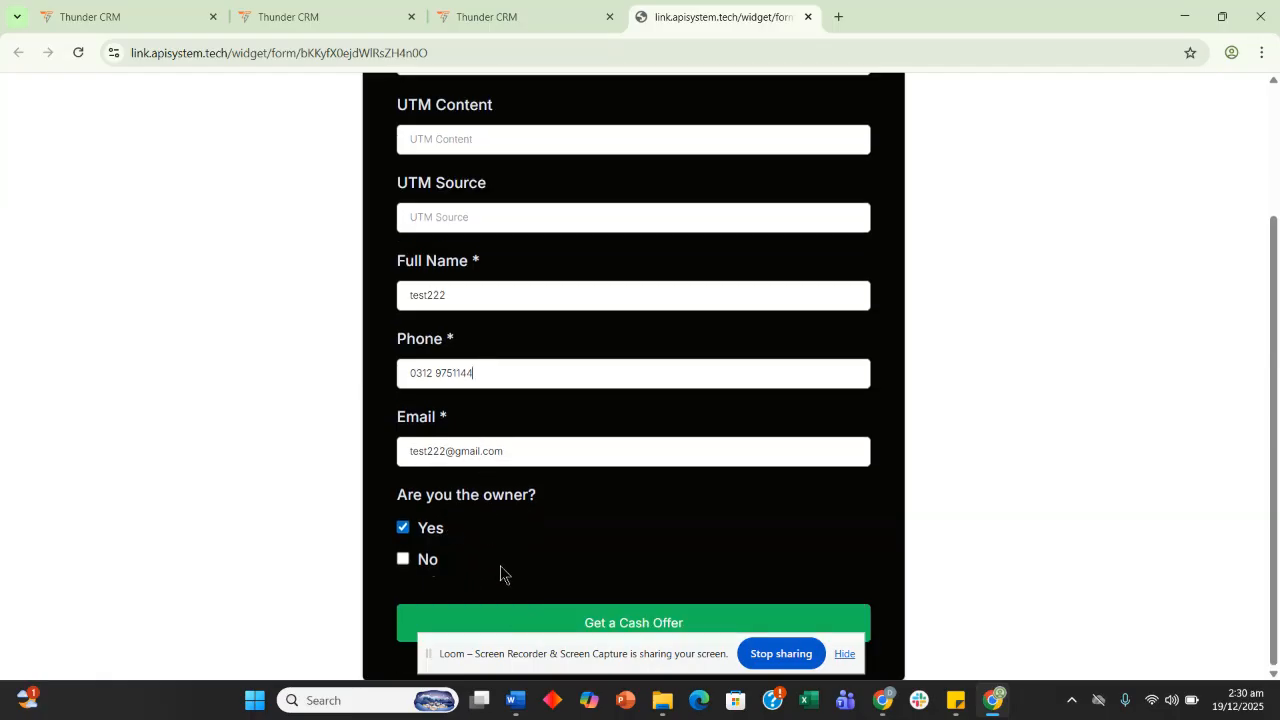
{"action": "left_click", "coordinate": [509, 625]}
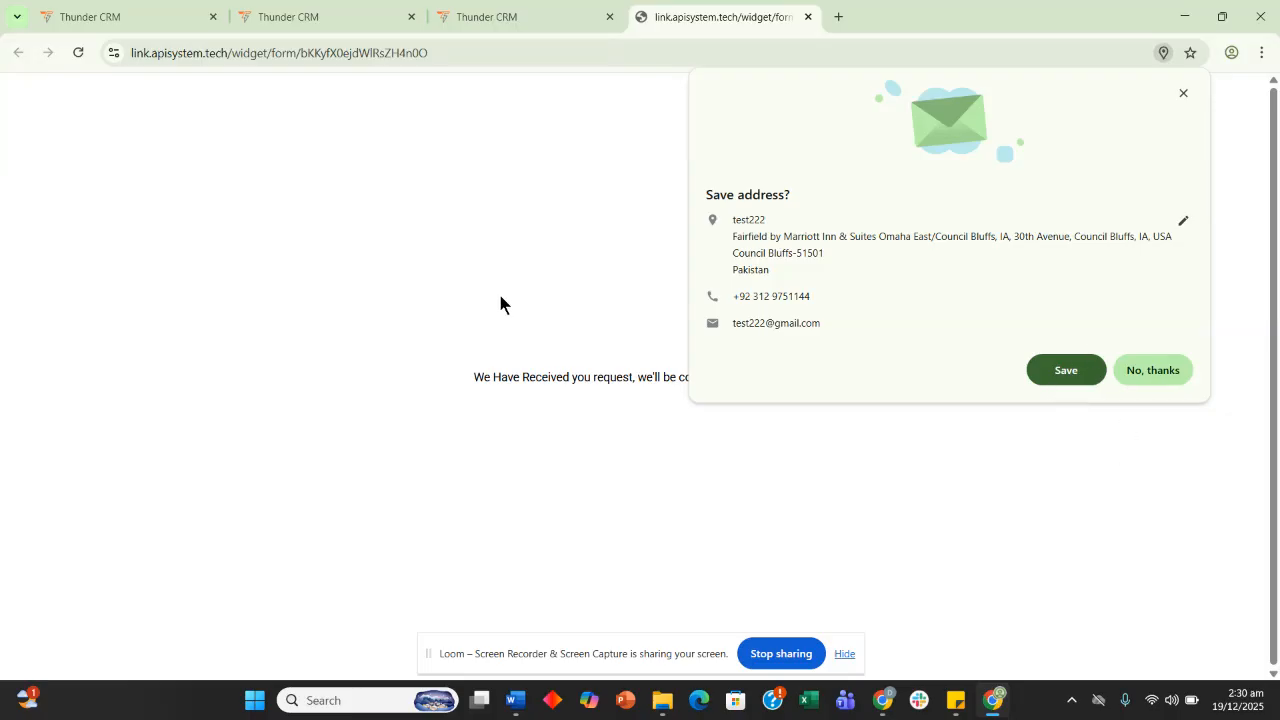
{"action": "left_click", "coordinate": [520, 16]}
{"action": "left_click", "coordinate": [310, 16]}
Close the condition settings and open the Dallas workflow's execution logs
{"action": "left_click", "coordinate": [120, 16]}
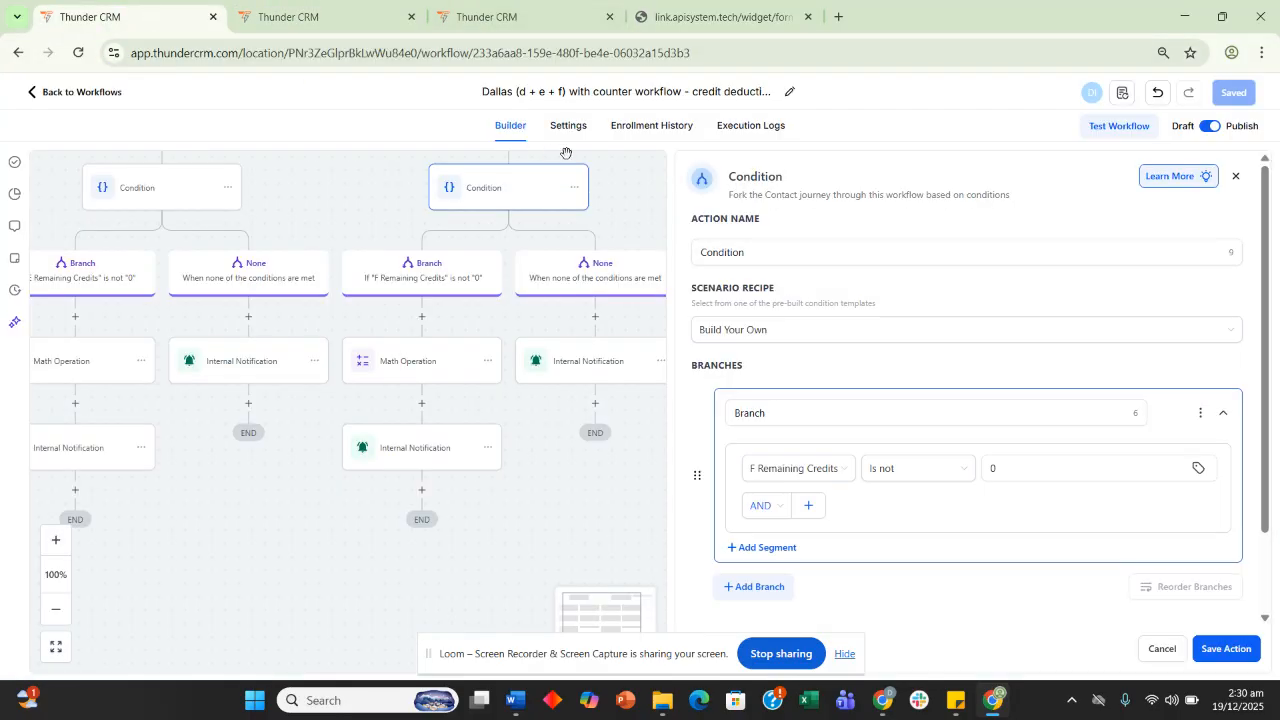
{"action": "left_click", "coordinate": [764, 132]}
{"action": "left_click", "coordinate": [764, 130]}
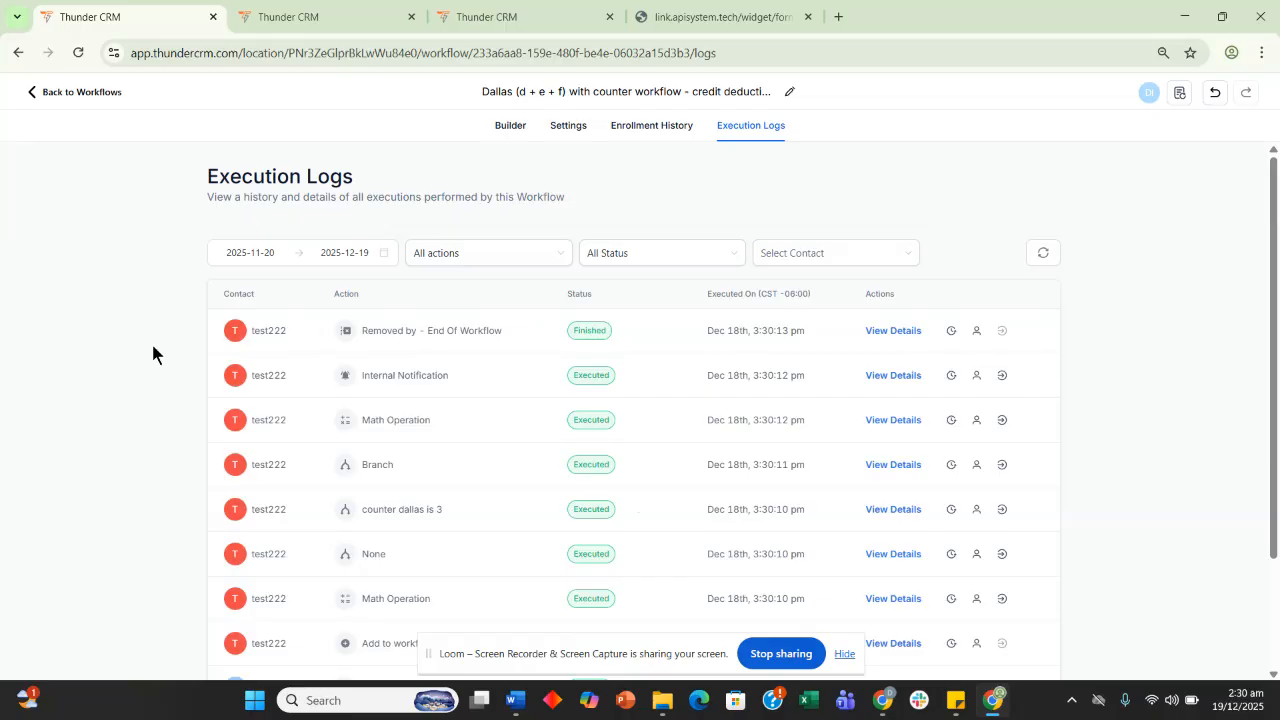
{"action": "scroll", "coordinate": [133, 351], "scroll_direction": "down", "scroll_amount": 1}
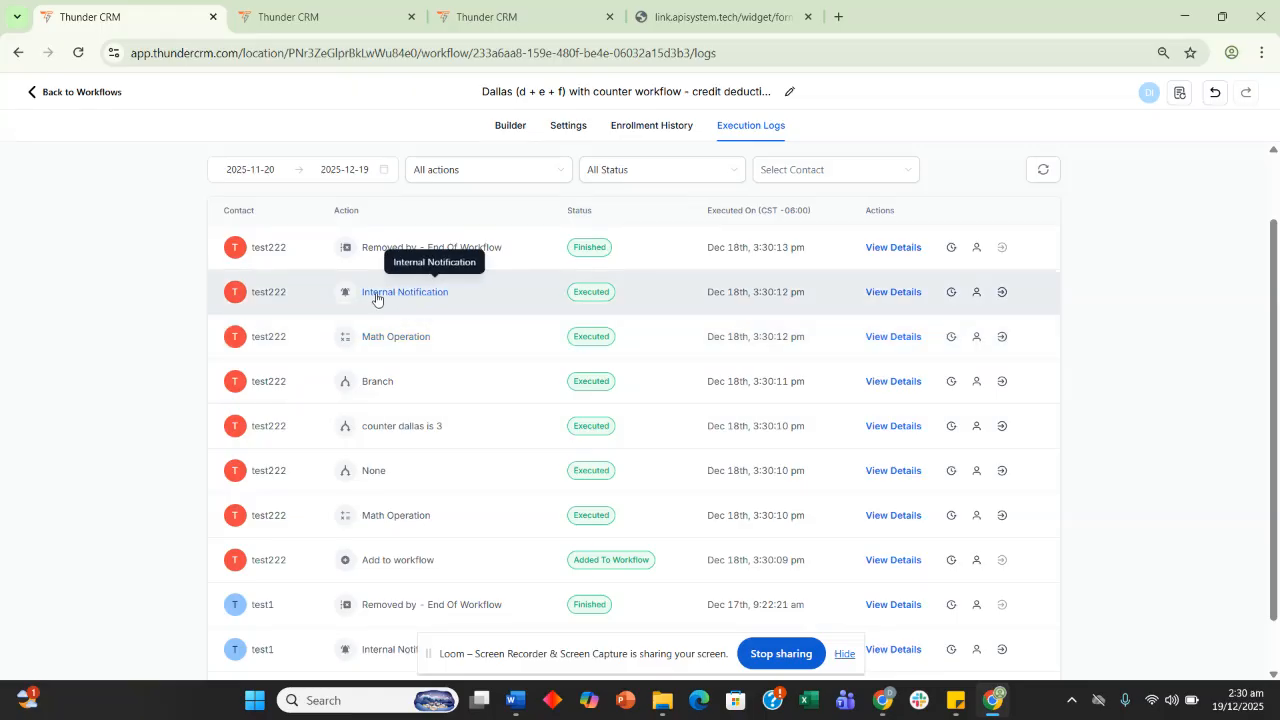
Inspect the Branch and Math Operation event details showing F credits dropping from 11 to 10
{"action": "left_click", "coordinate": [378, 390]}
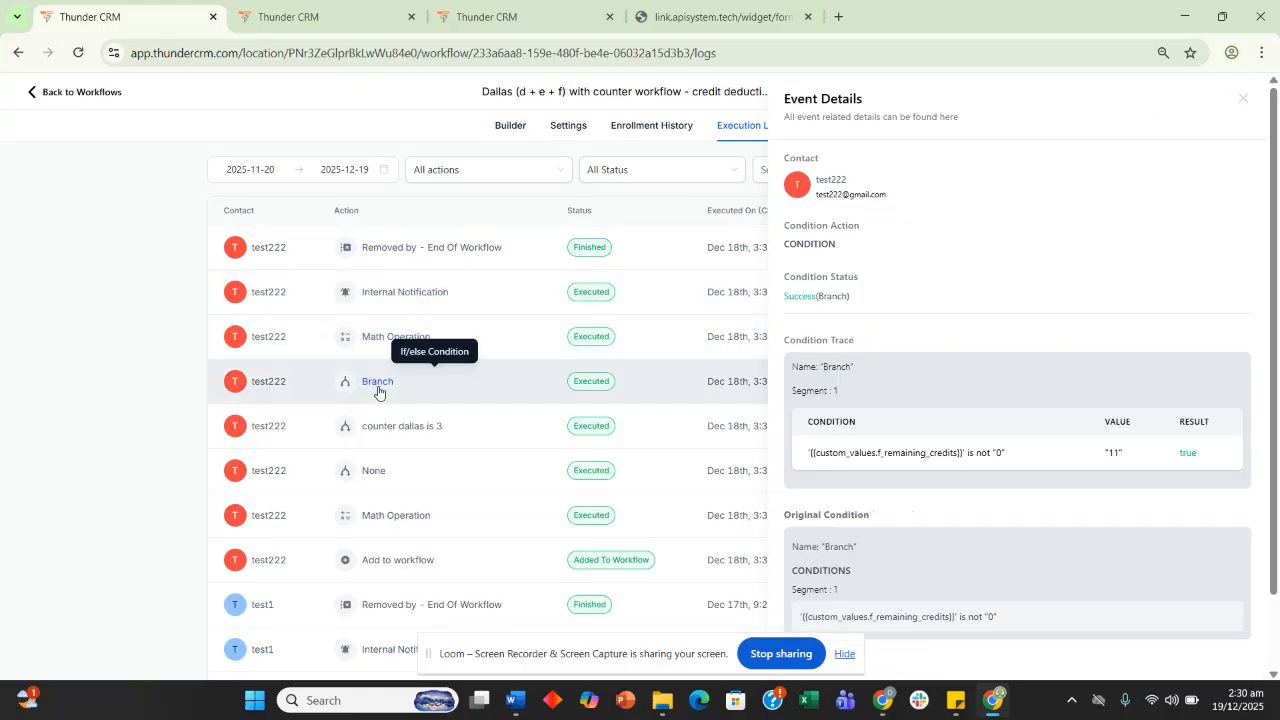
{"action": "scroll", "coordinate": [989, 341], "scroll_direction": "down", "scroll_amount": 1}
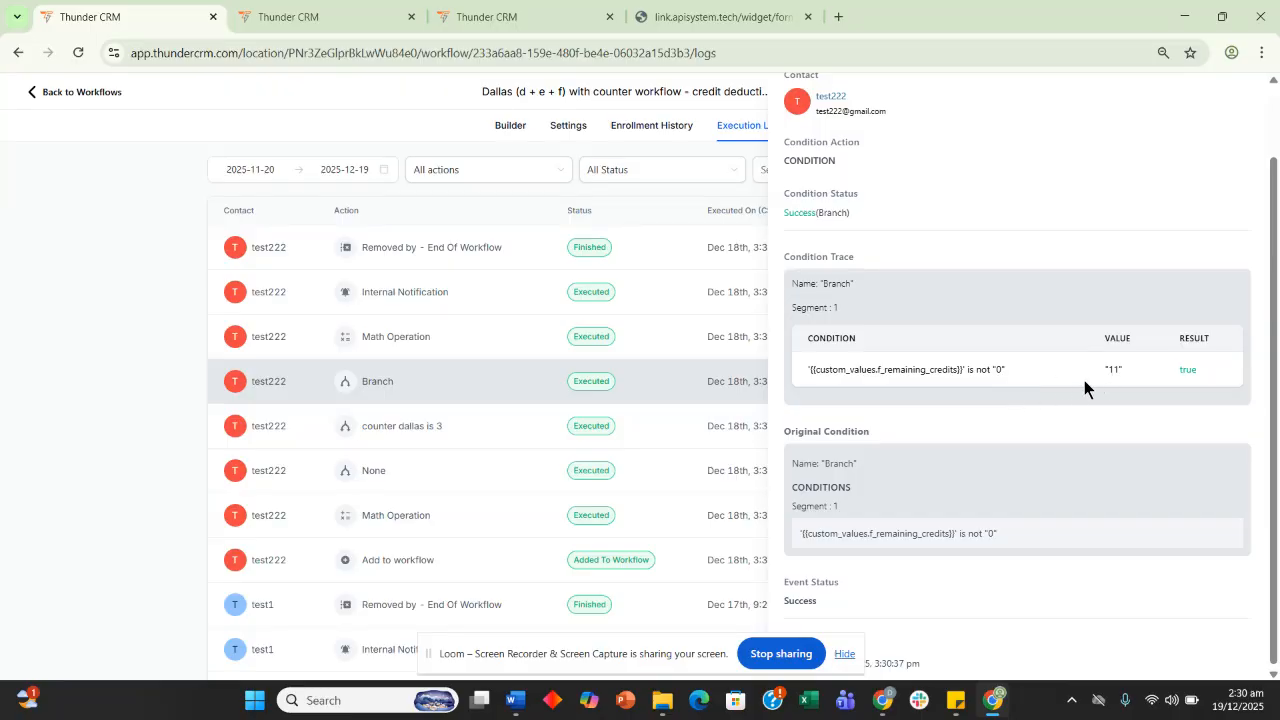
{"action": "left_click", "coordinate": [408, 337]}
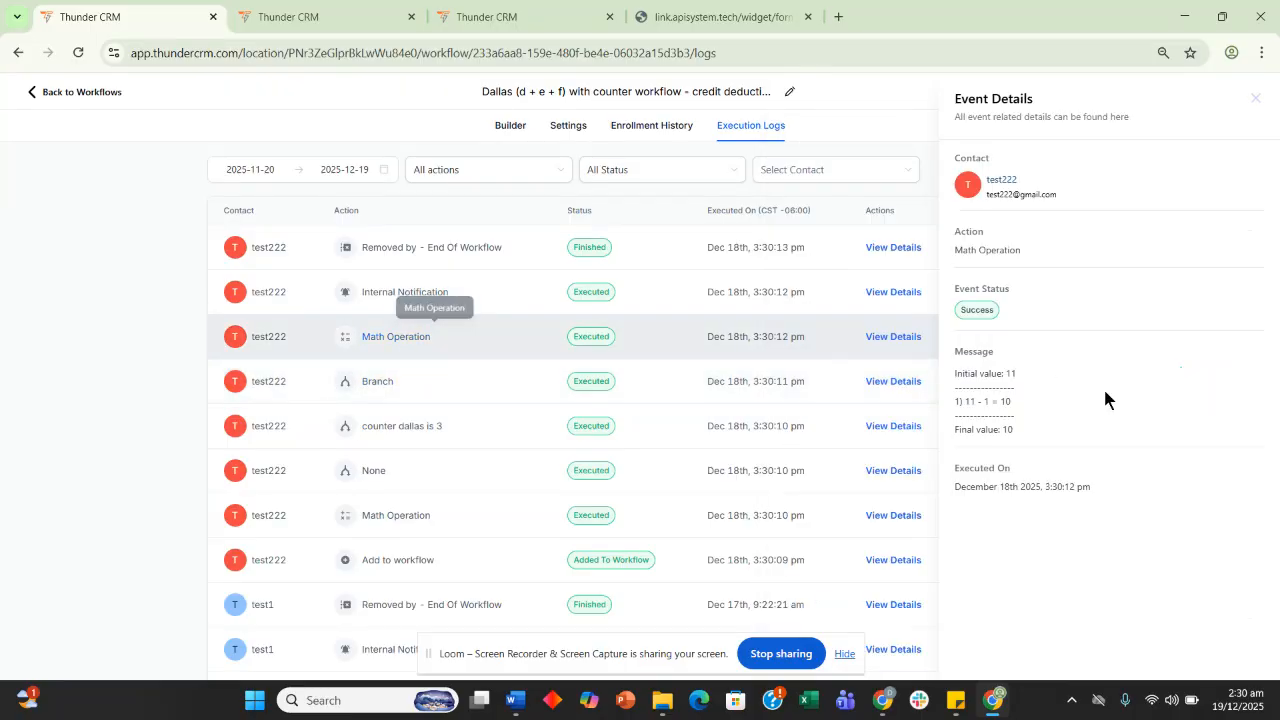
{"action": "left_click", "coordinate": [1031, 399]}
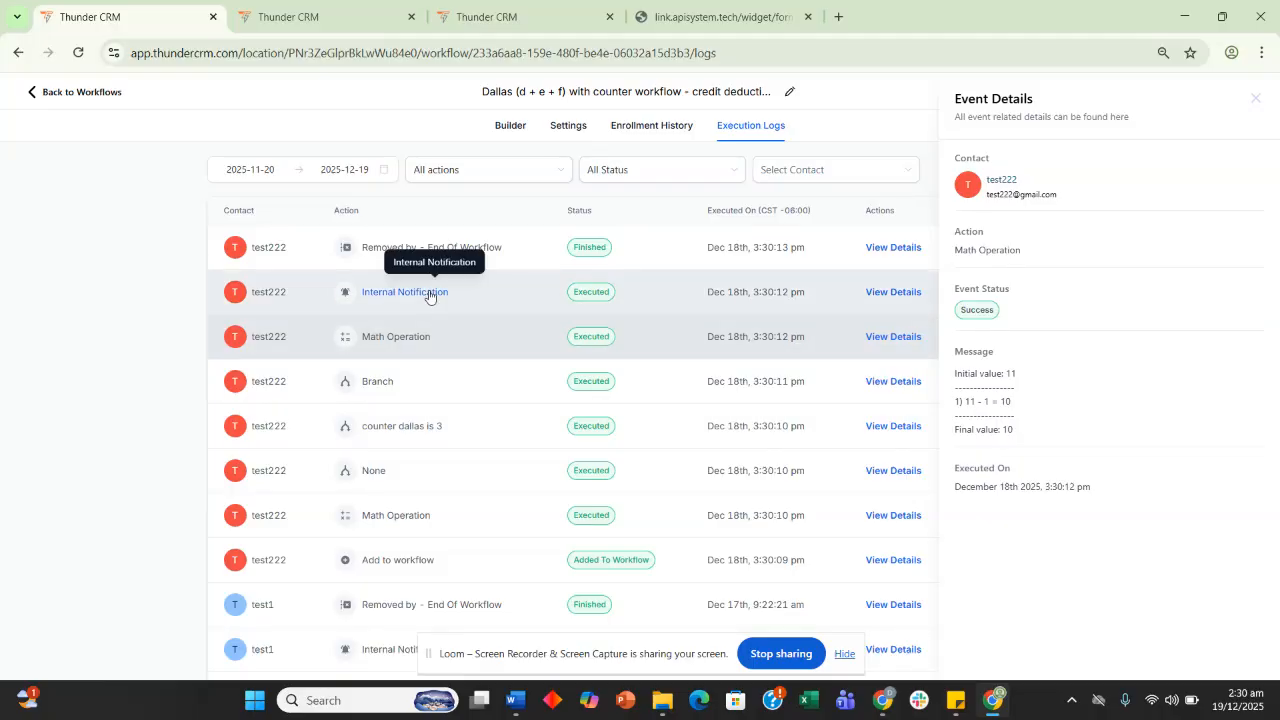
Glance at the other browser tabs, then go back to the workflow builder
{"action": "left_click", "coordinate": [354, 12]}
{"action": "left_click", "coordinate": [480, 8]}
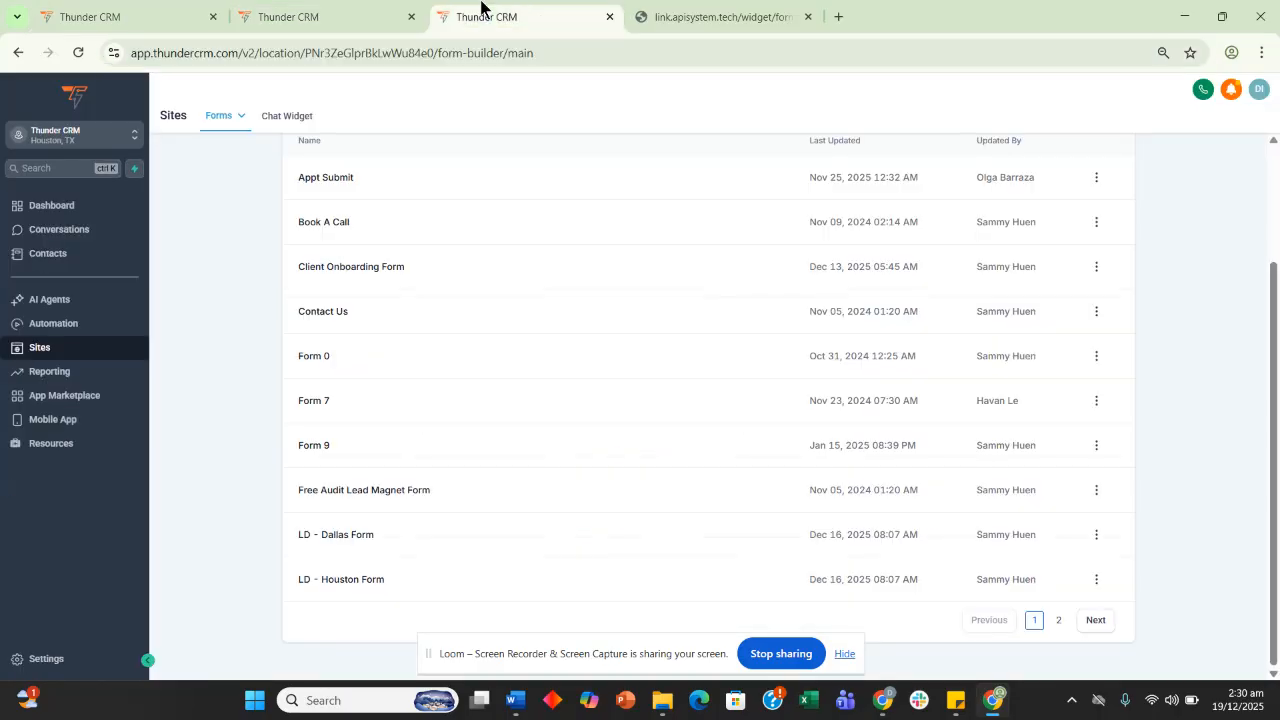
{"action": "left_click", "coordinate": [320, 14]}
{"action": "left_click", "coordinate": [150, 14]}
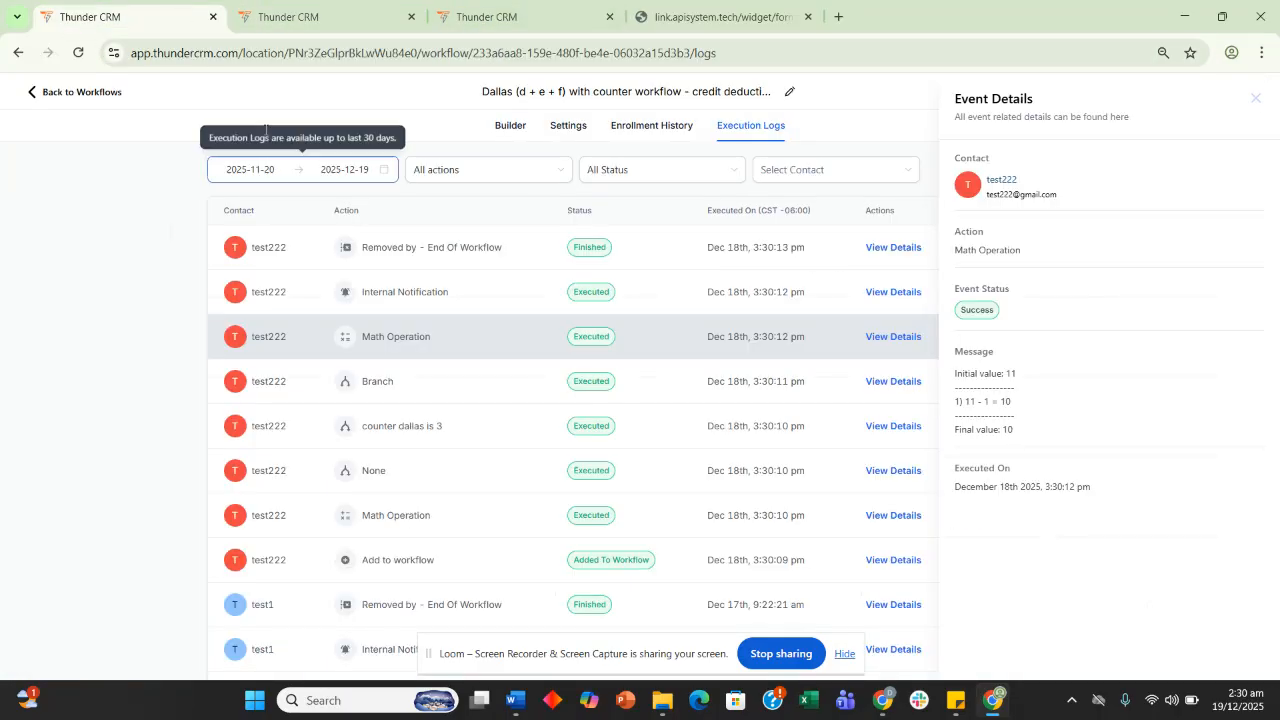
{"action": "left_click", "coordinate": [510, 132]}
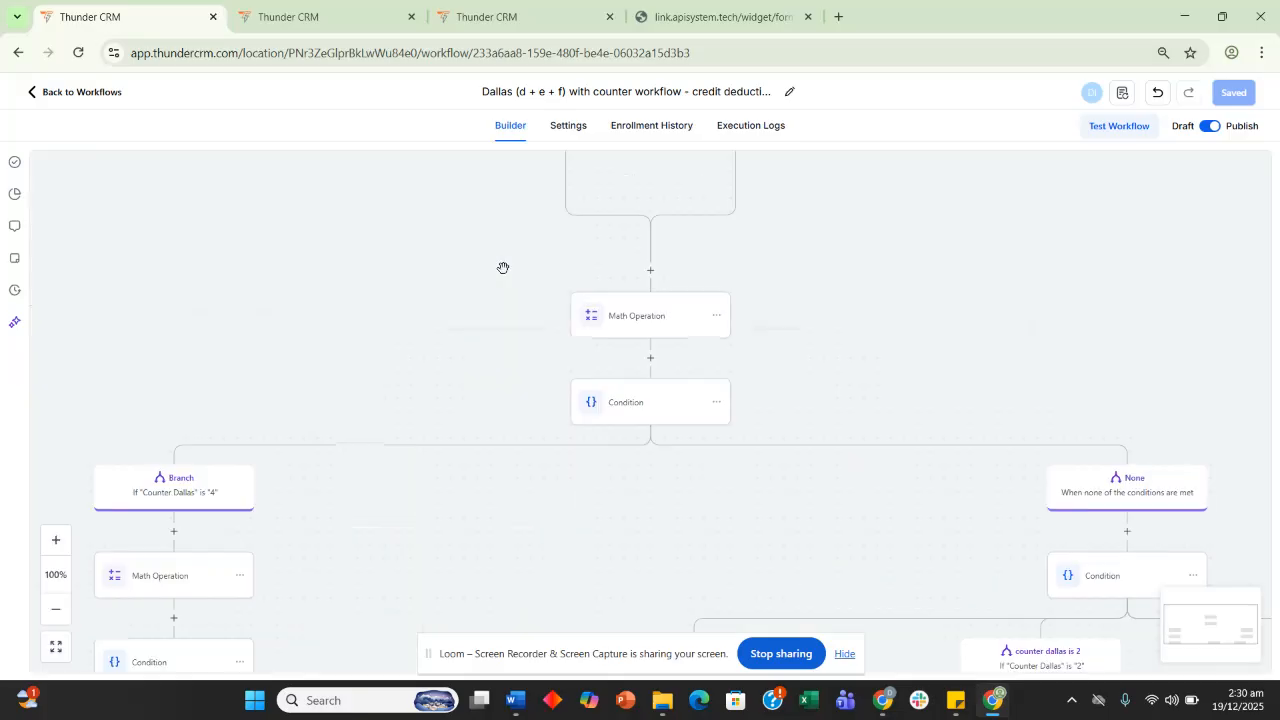
Open and re-save the Counter Dallas is 4 branch condition
{"action": "left_click_drag", "start_coordinate": [420, 363], "coordinate": [519, 210]}
{"action": "left_click_drag", "start_coordinate": [266, 248], "coordinate": [354, 209]}
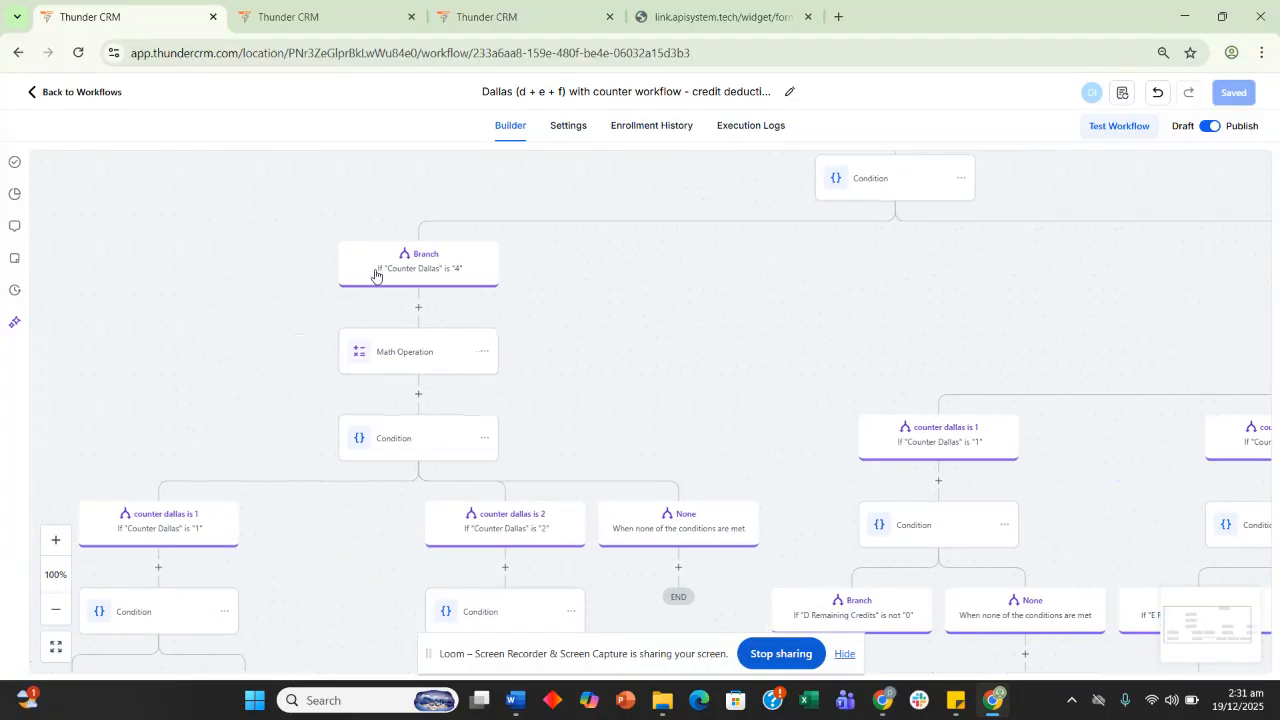
{"action": "left_click", "coordinate": [375, 275]}
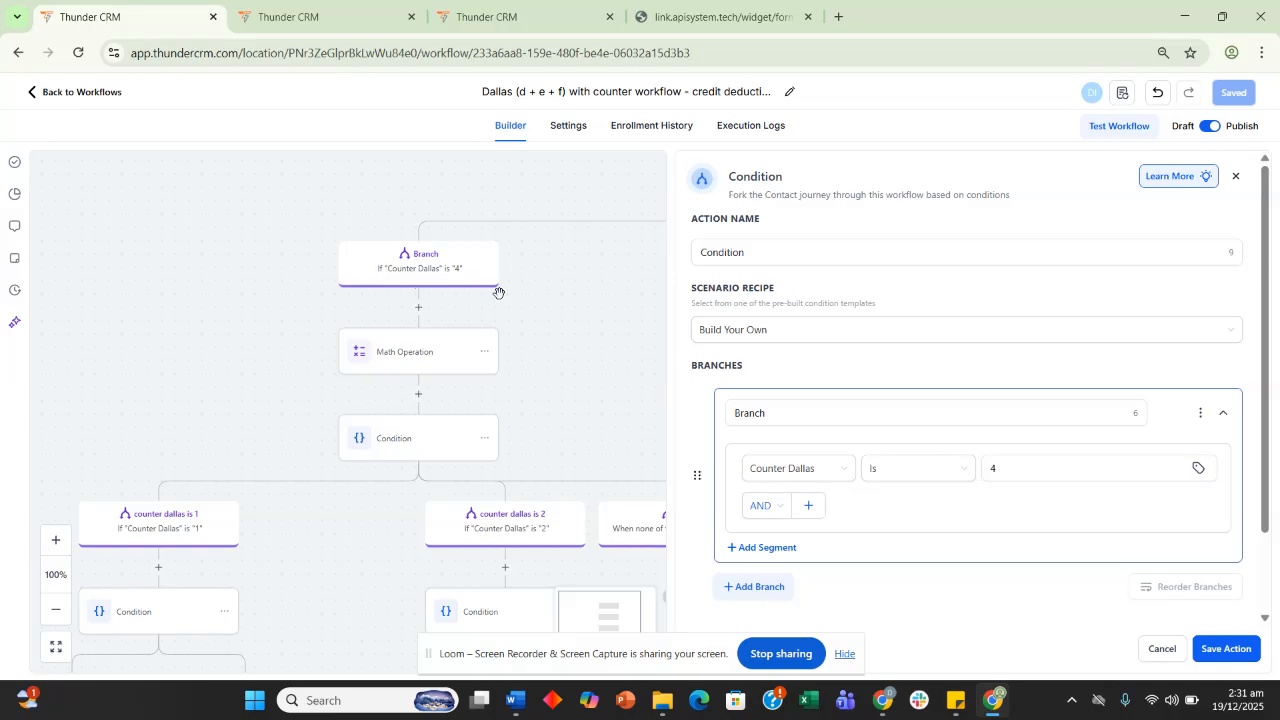
{"action": "left_click", "coordinate": [1228, 648]}
Review the Math Operation subtracting 3 from Counter Dallas and its condition editor
{"action": "left_click_drag", "start_coordinate": [249, 403], "coordinate": [302, 257]}
{"action": "left_click", "coordinate": [423, 238]}
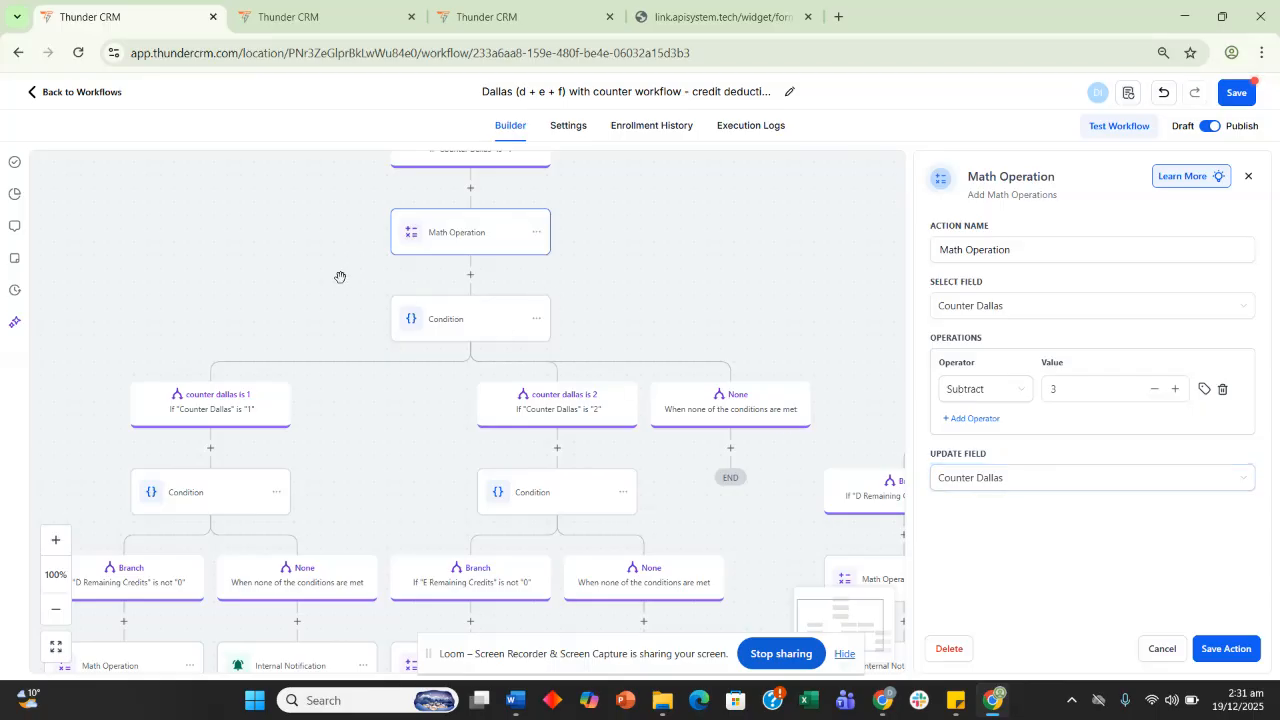
{"action": "left_click_drag", "start_coordinate": [345, 285], "coordinate": [385, 229]}
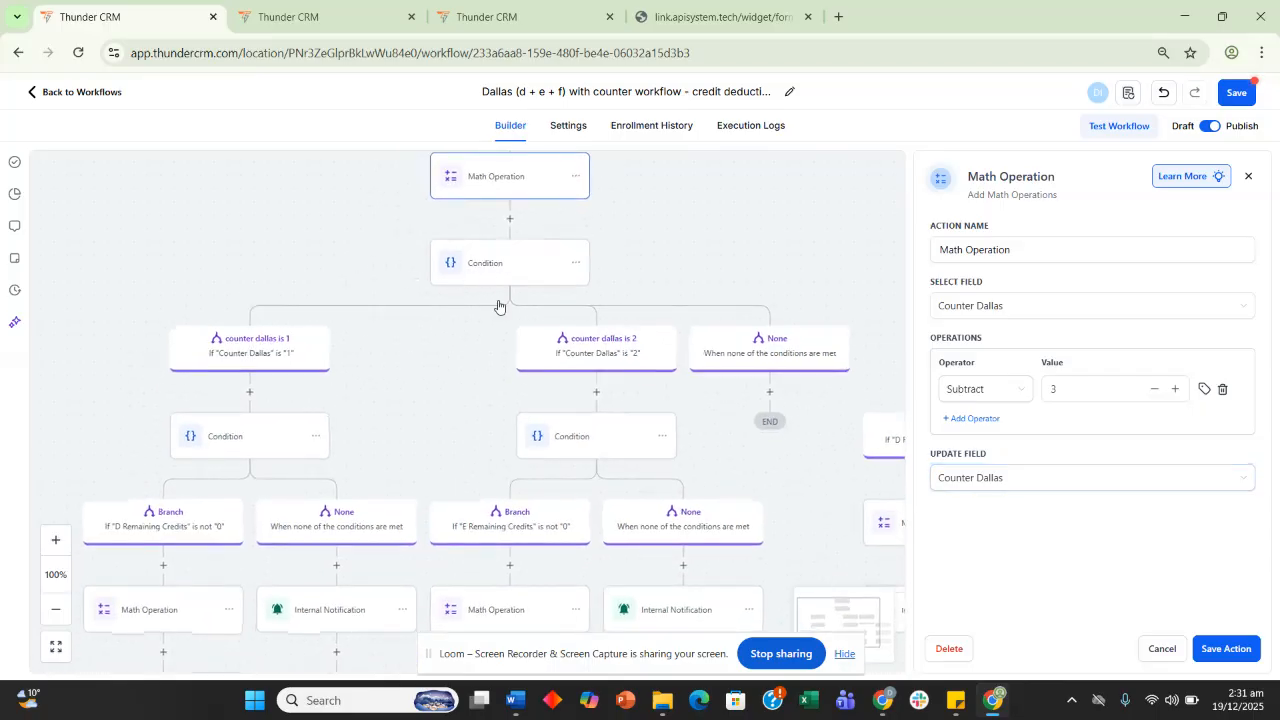
{"action": "left_click", "coordinate": [263, 353]}
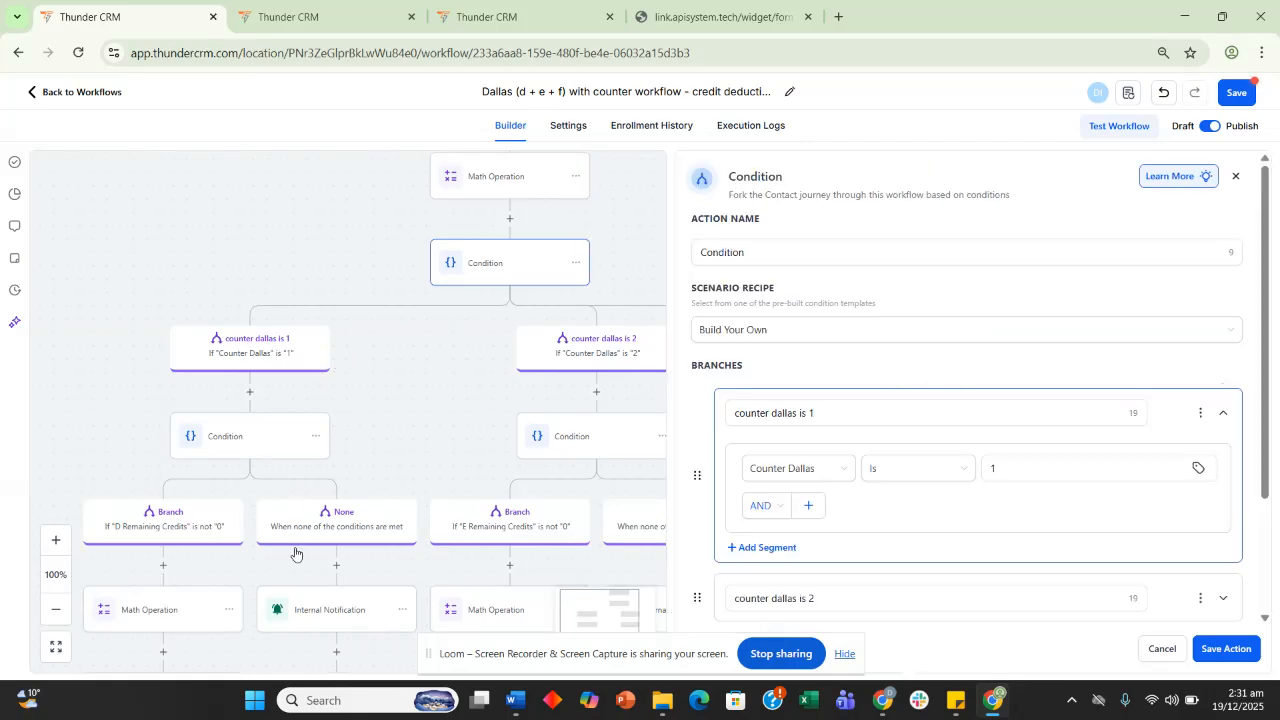
{"action": "left_click", "coordinate": [1172, 649]}
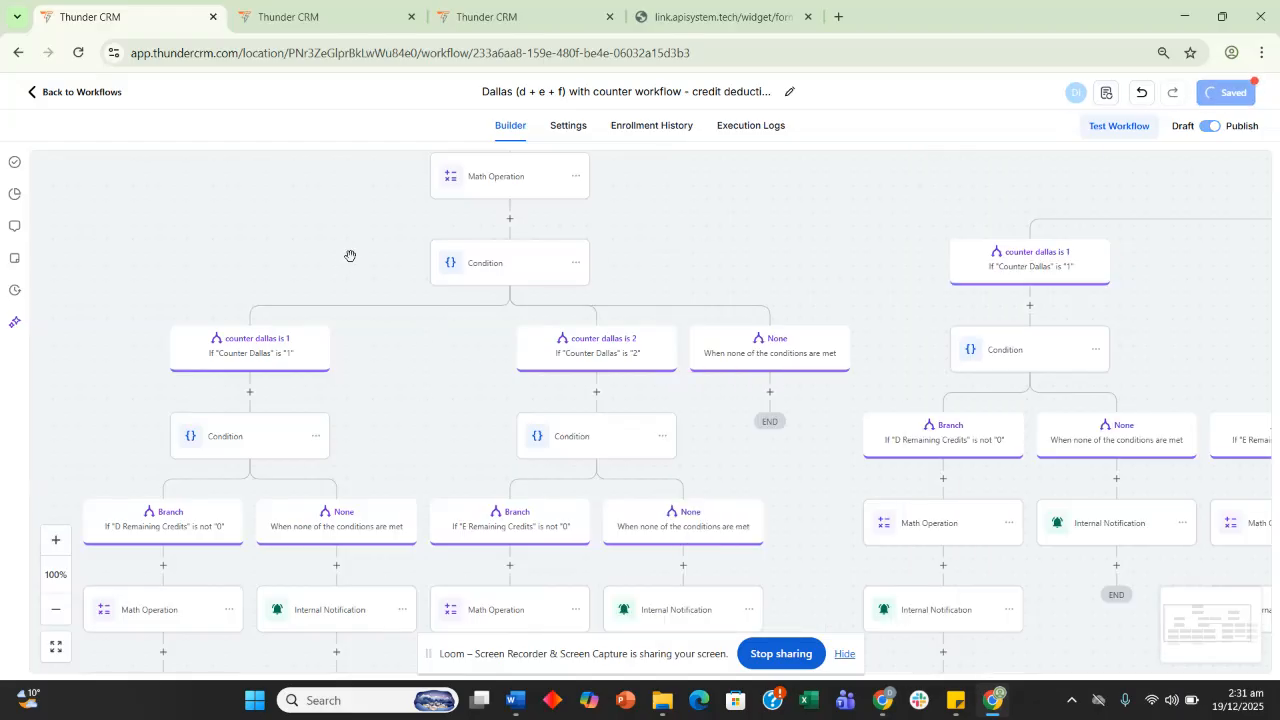
{"action": "scroll", "coordinate": [350, 270], "scroll_direction": "up", "scroll_amount": 3}
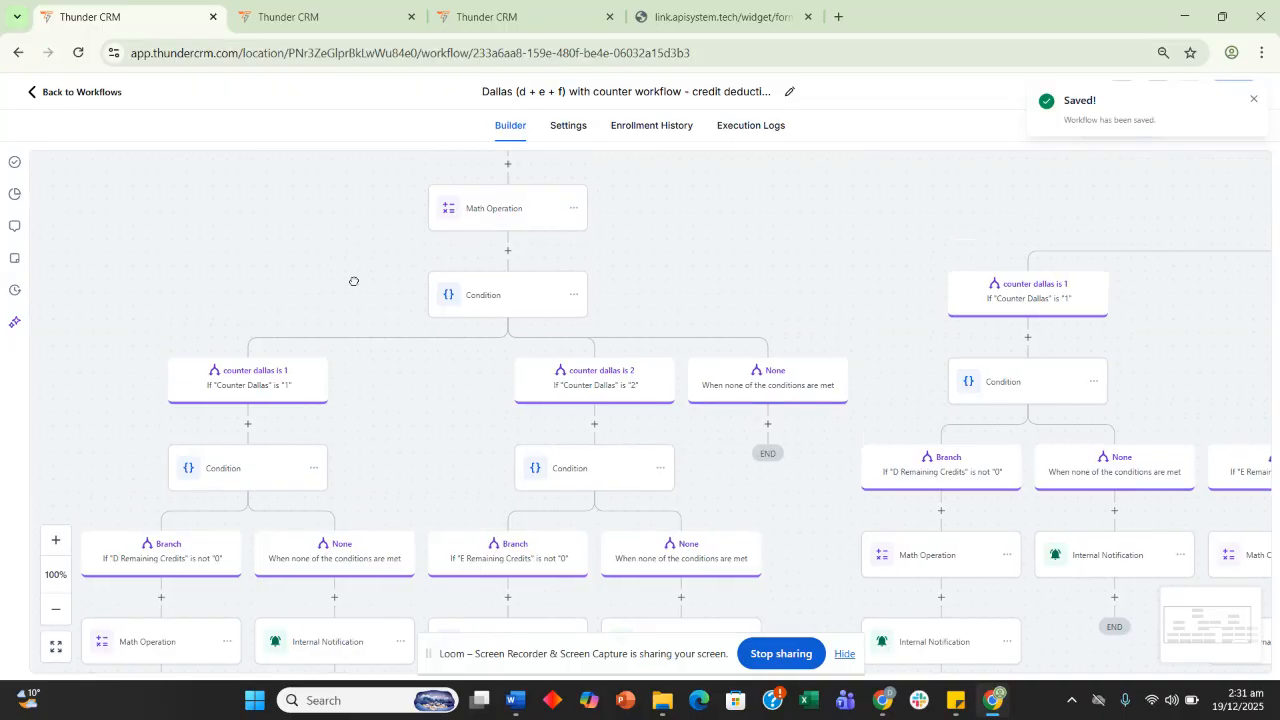
Pan around the Dallas workflow canvas to review the counter and credit-check branches
{"action": "left_click_drag", "start_coordinate": [288, 287], "coordinate": [246, 346]}
{"action": "left_click_drag", "start_coordinate": [680, 317], "coordinate": [464, 460]}
{"action": "left_click_drag", "start_coordinate": [490, 233], "coordinate": [468, 206]}
{"action": "left_click_drag", "start_coordinate": [440, 477], "coordinate": [371, 200]}
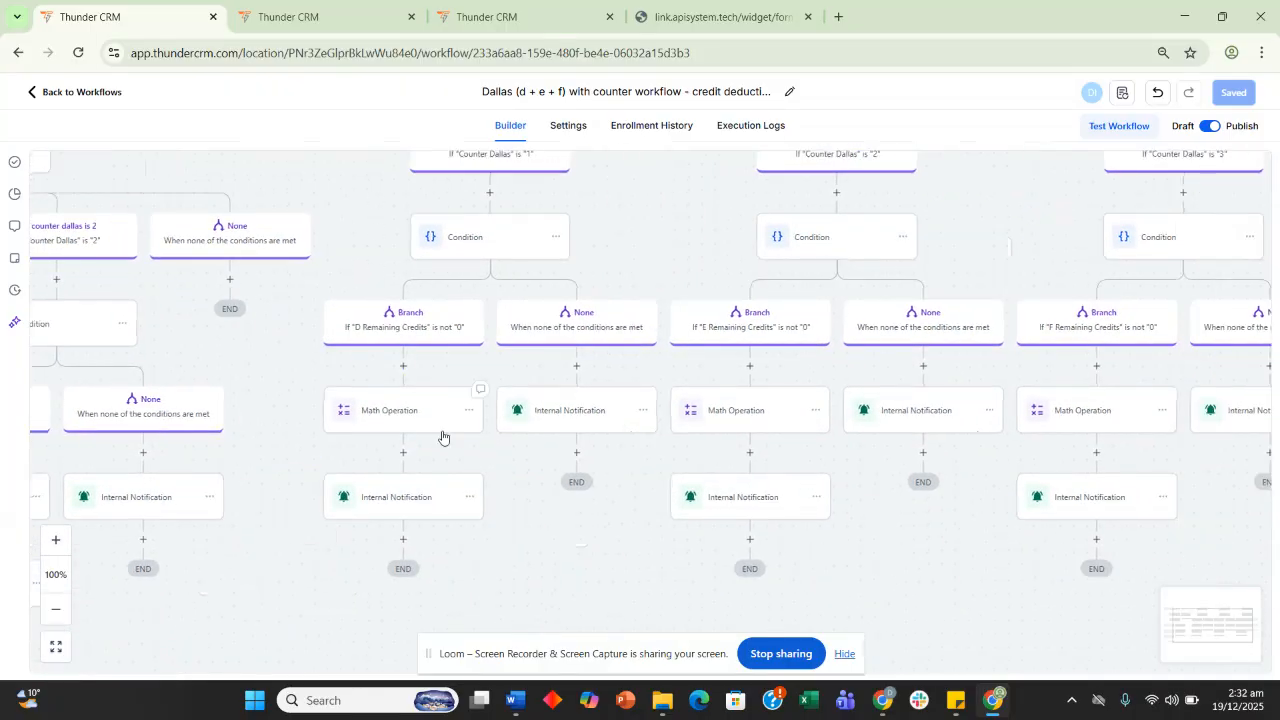
{"action": "left_click_drag", "start_coordinate": [629, 559], "coordinate": [495, 459]}
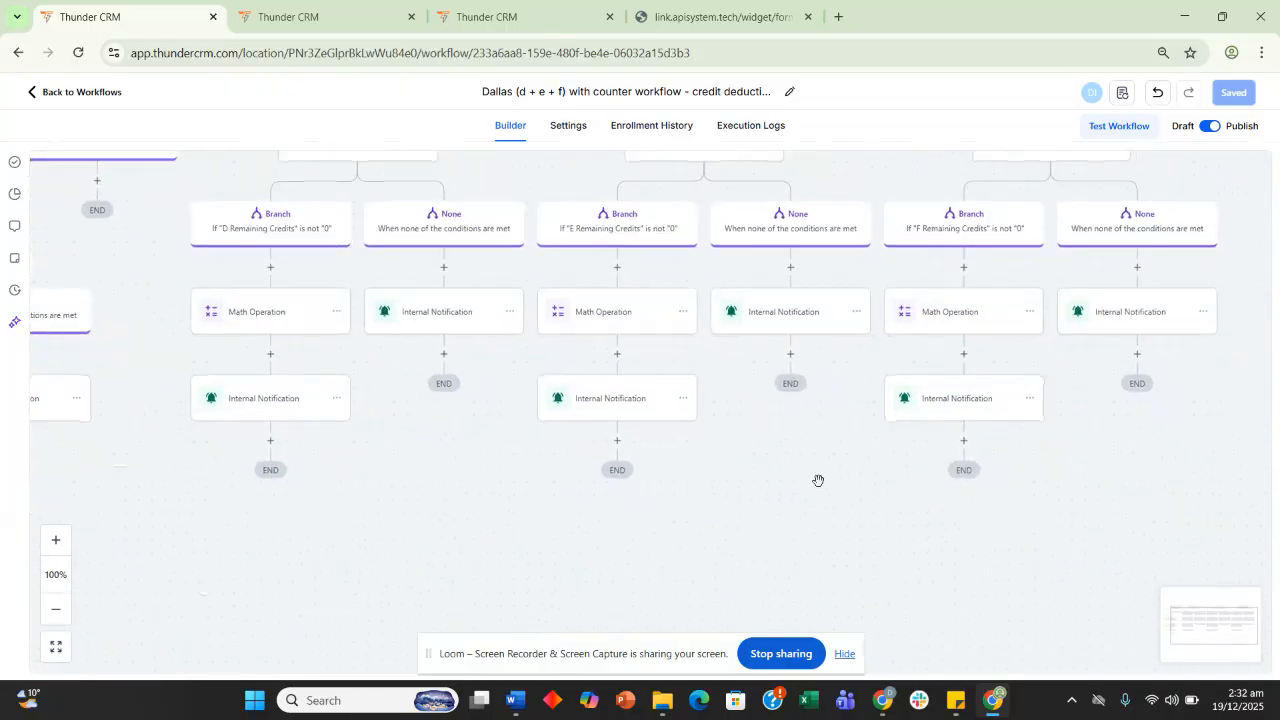
{"action": "left_click_drag", "start_coordinate": [425, 371], "coordinate": [496, 559]}
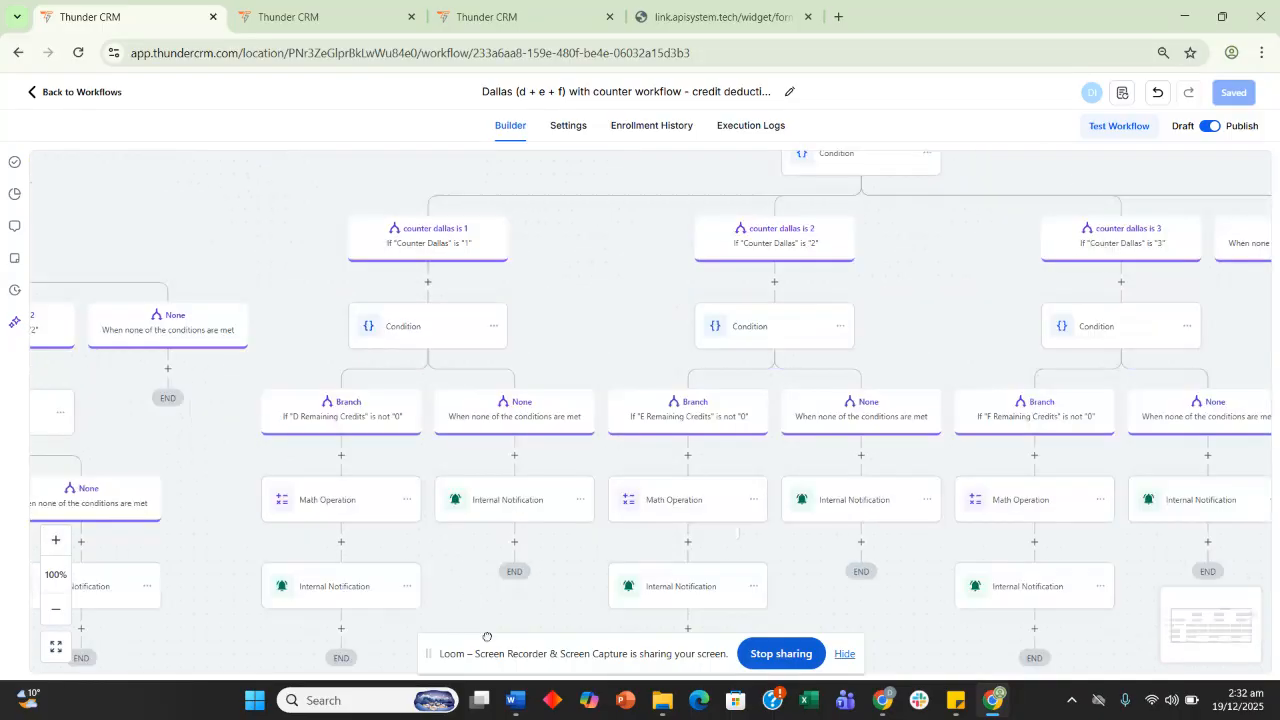
{"action": "left_click_drag", "start_coordinate": [219, 201], "coordinate": [349, 480]}
{"action": "left_click_drag", "start_coordinate": [323, 203], "coordinate": [403, 383]}
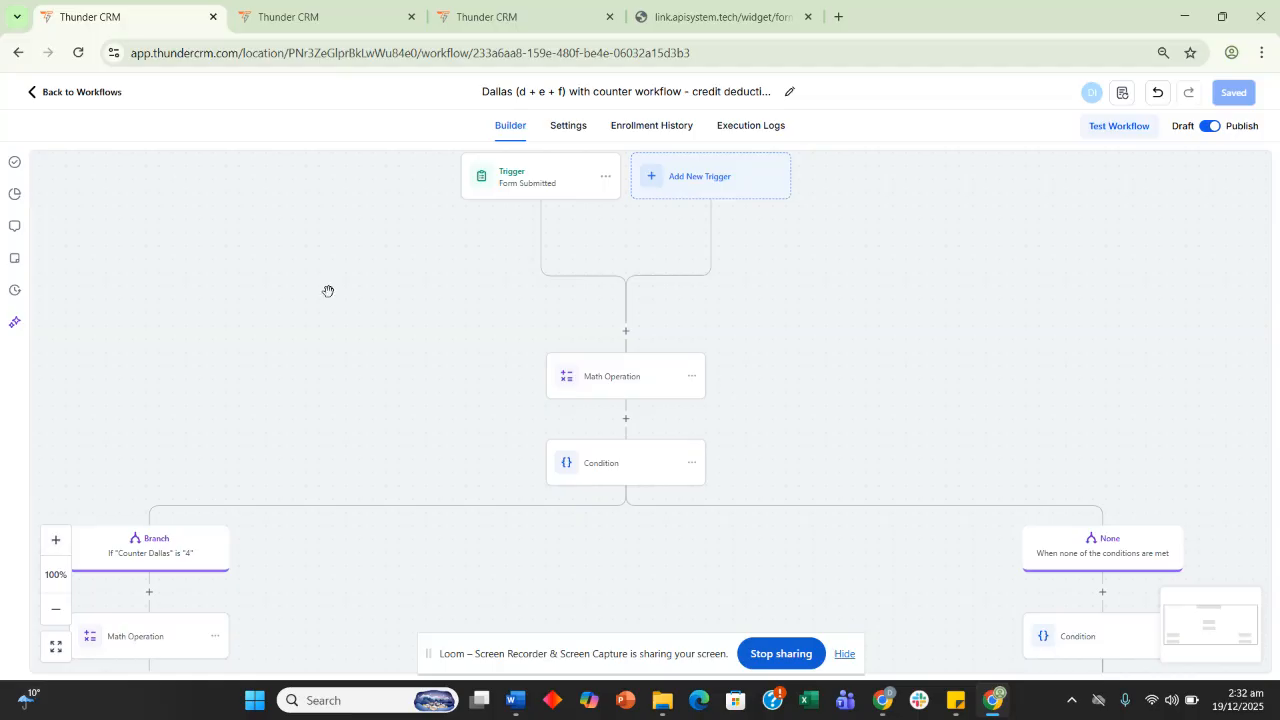
{"action": "scroll", "coordinate": [340, 355], "scroll_direction": "down", "scroll_amount": 1}
{"action": "scroll", "coordinate": [335, 370], "scroll_direction": "down", "scroll_amount": 2}
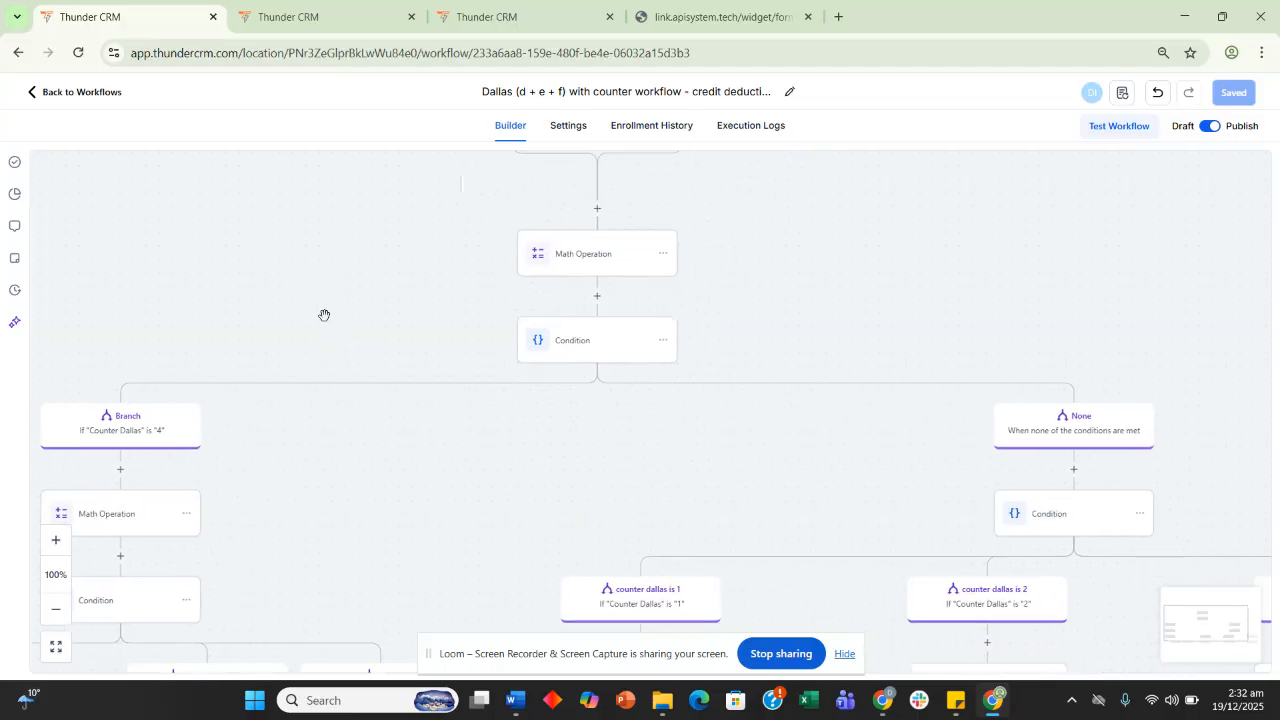
{"action": "left_click_drag", "start_coordinate": [334, 331], "coordinate": [380, 266]}
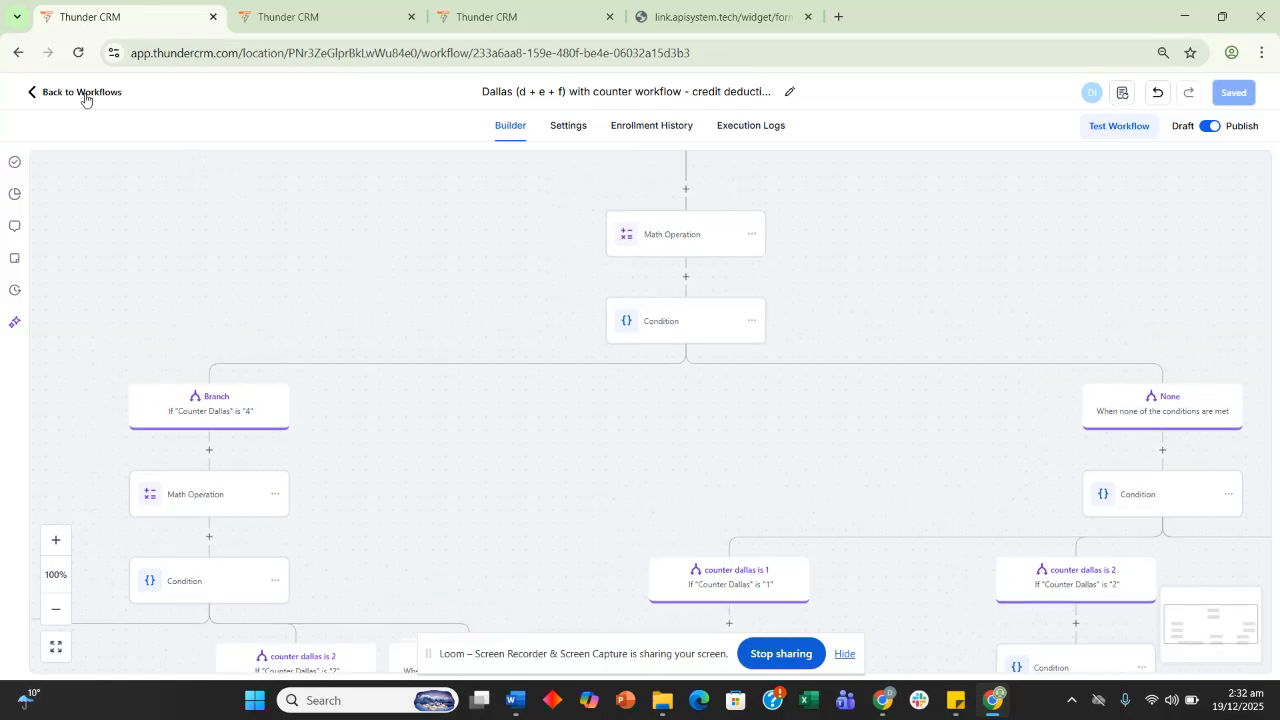
Return to the workflows list and switch to the Canva presentation window
{"action": "left_click", "coordinate": [86, 93]}
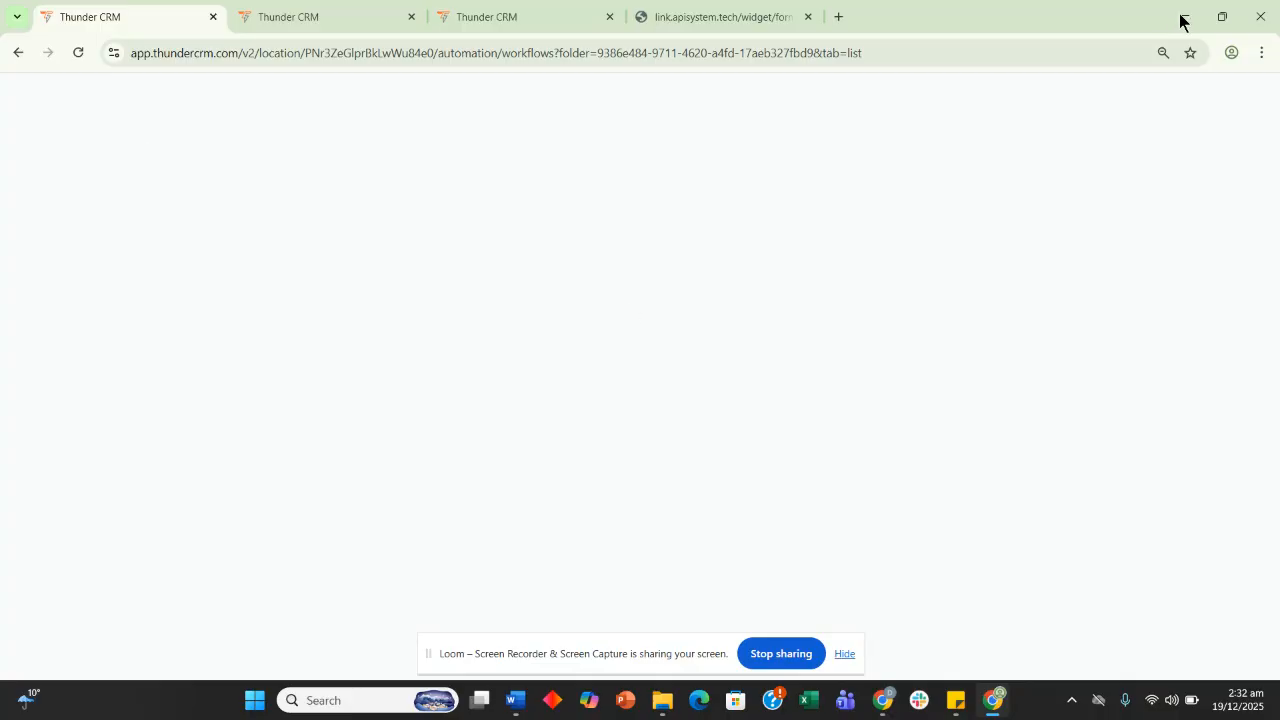
{"action": "left_click", "coordinate": [880, 700]}
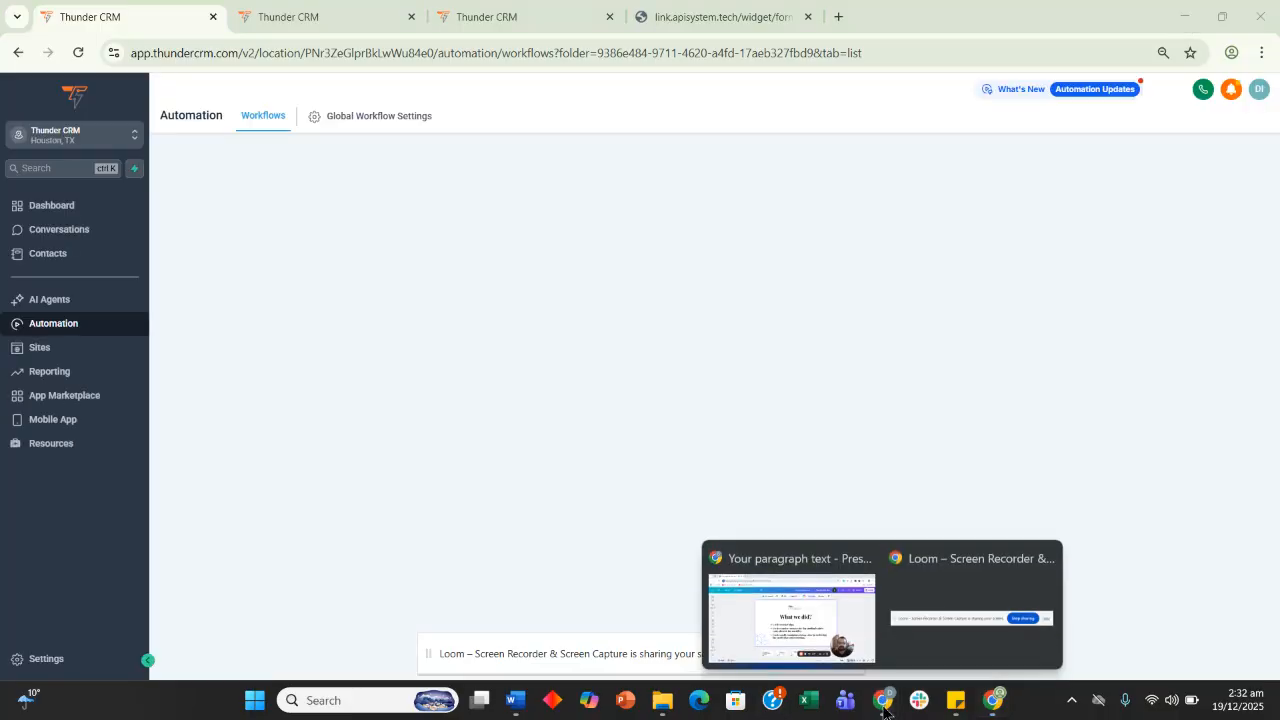
{"action": "left_click", "coordinate": [790, 612]}
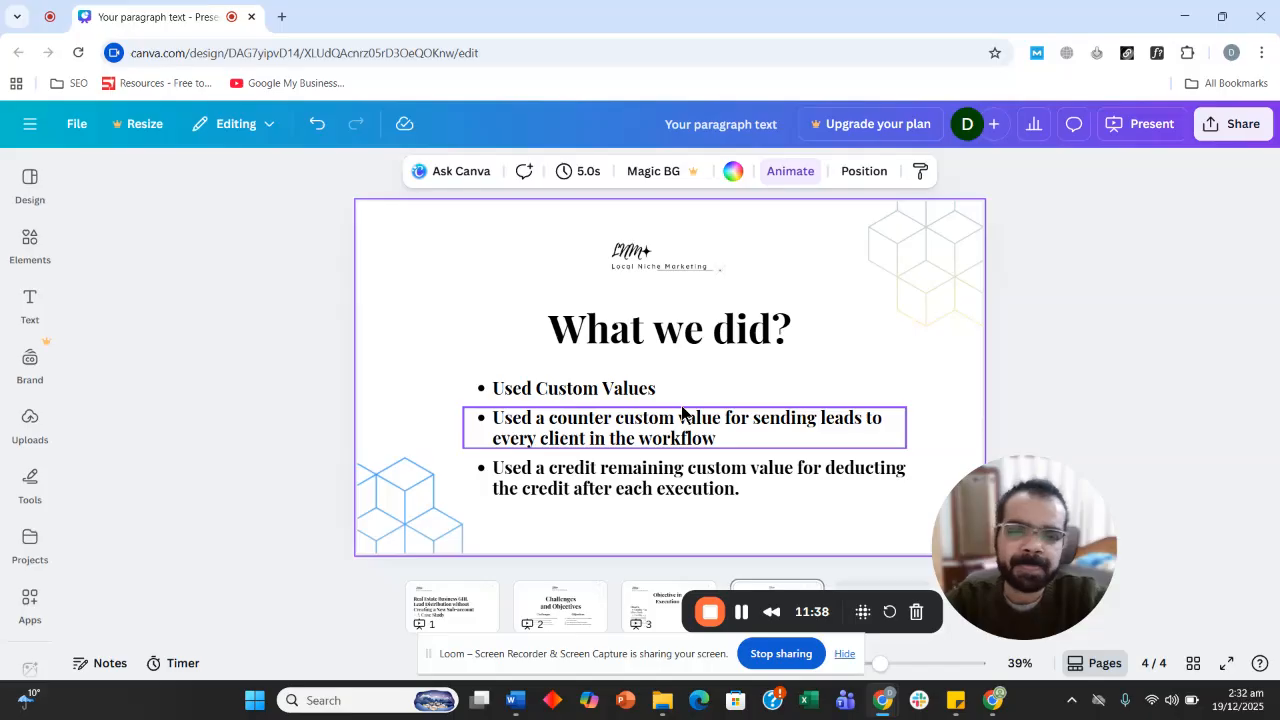